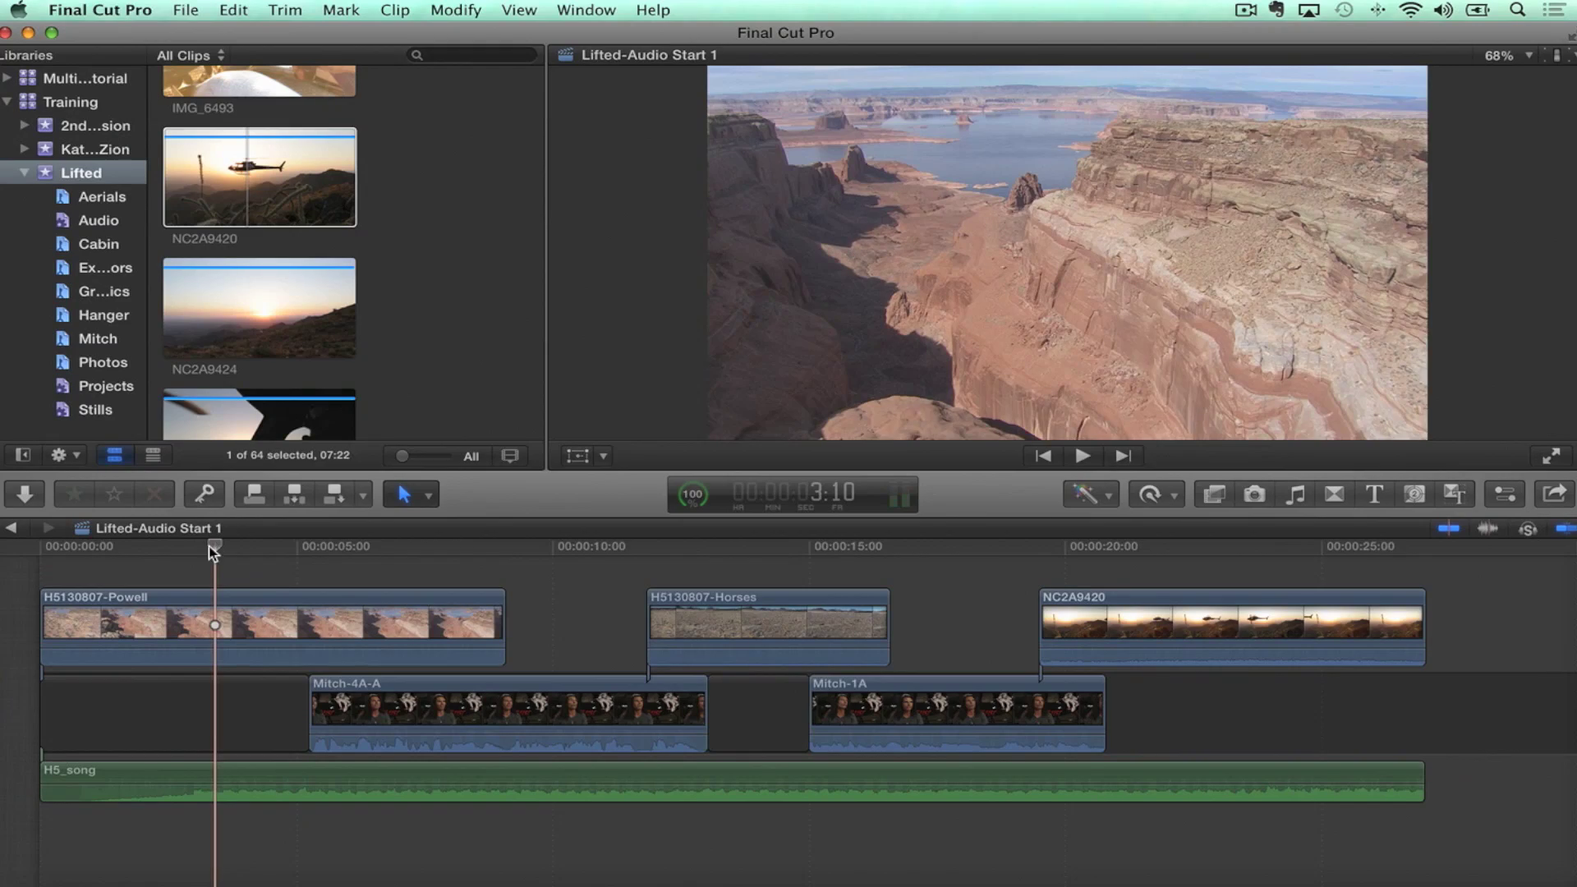
Step: Move the playhead back near the project start, ahead of the Mitch-4A-A interview
left_click(163, 546)
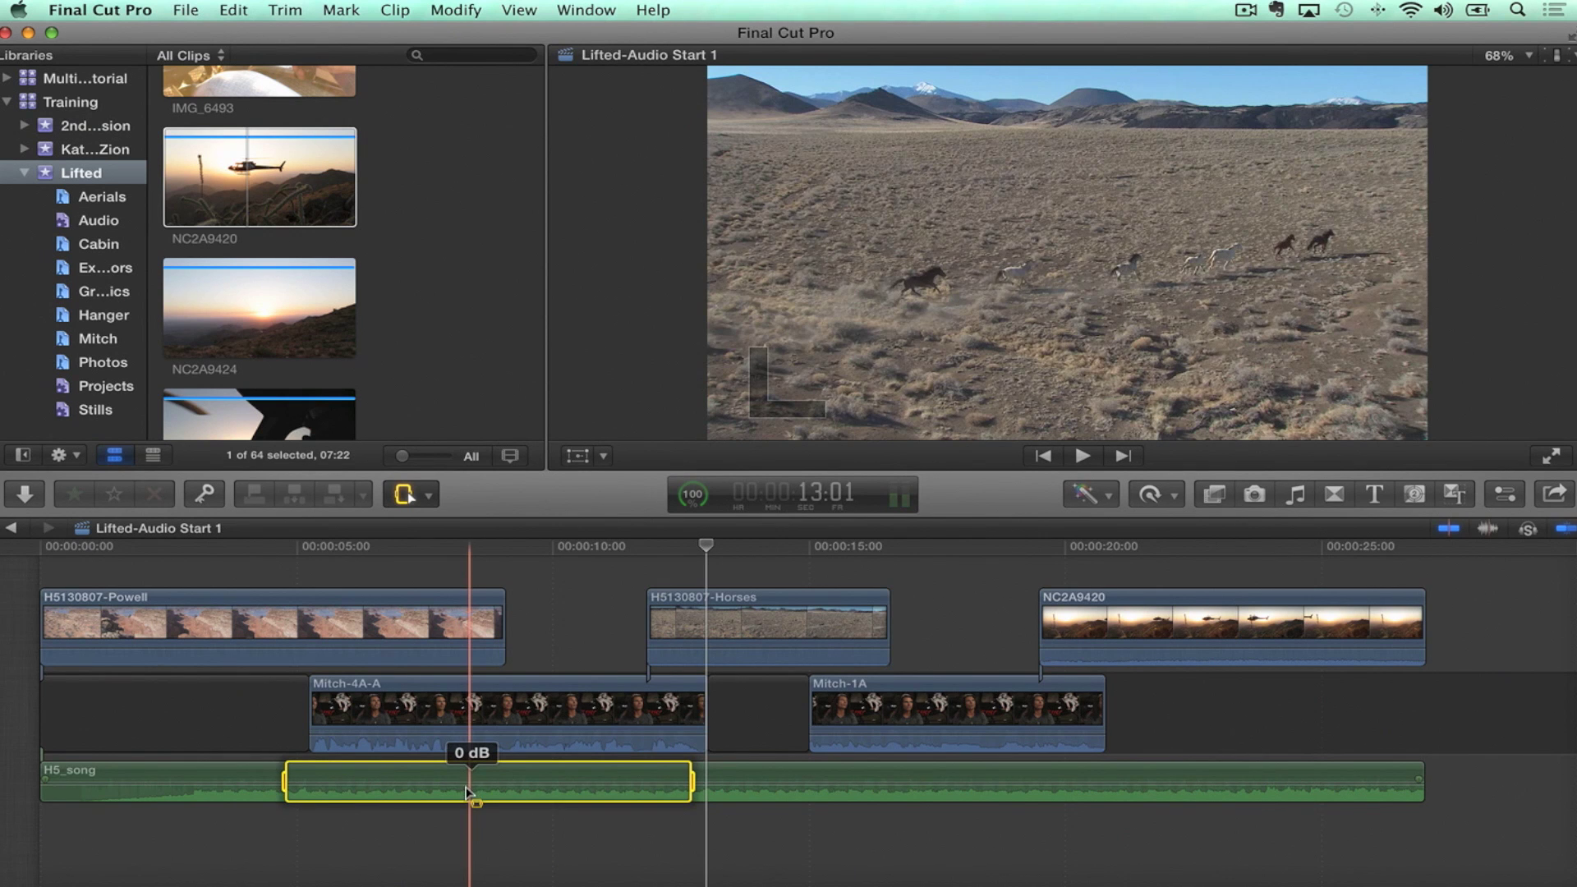
Step: Lower the marked H5_song stretch to -8 dB, then play back the dip to hear it
left_click_drag(465, 793, 485, 801)
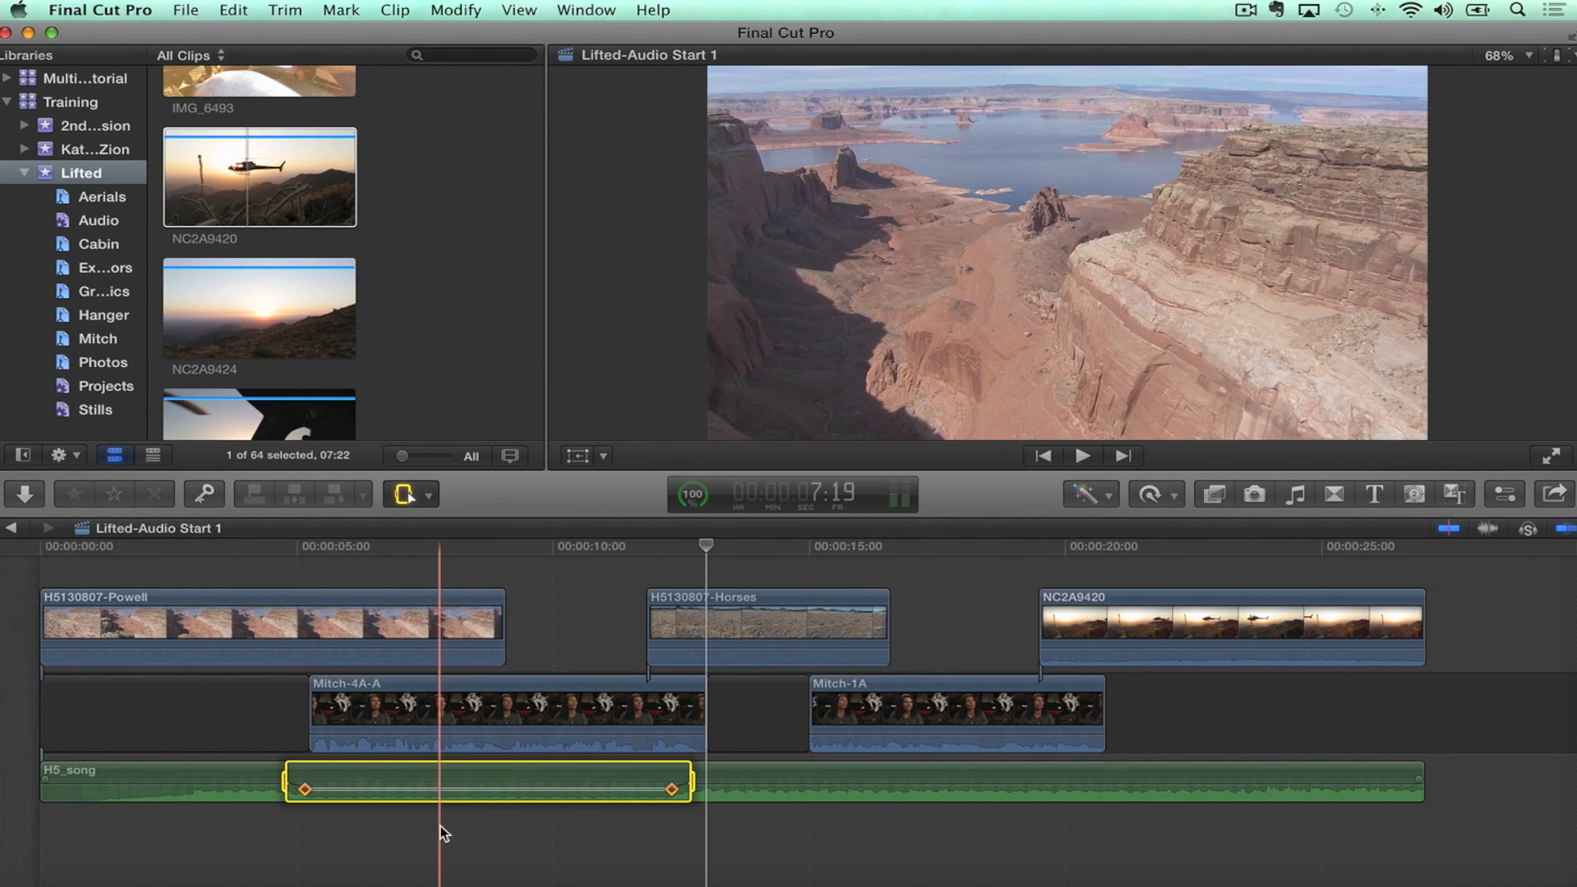
left_click(440, 825)
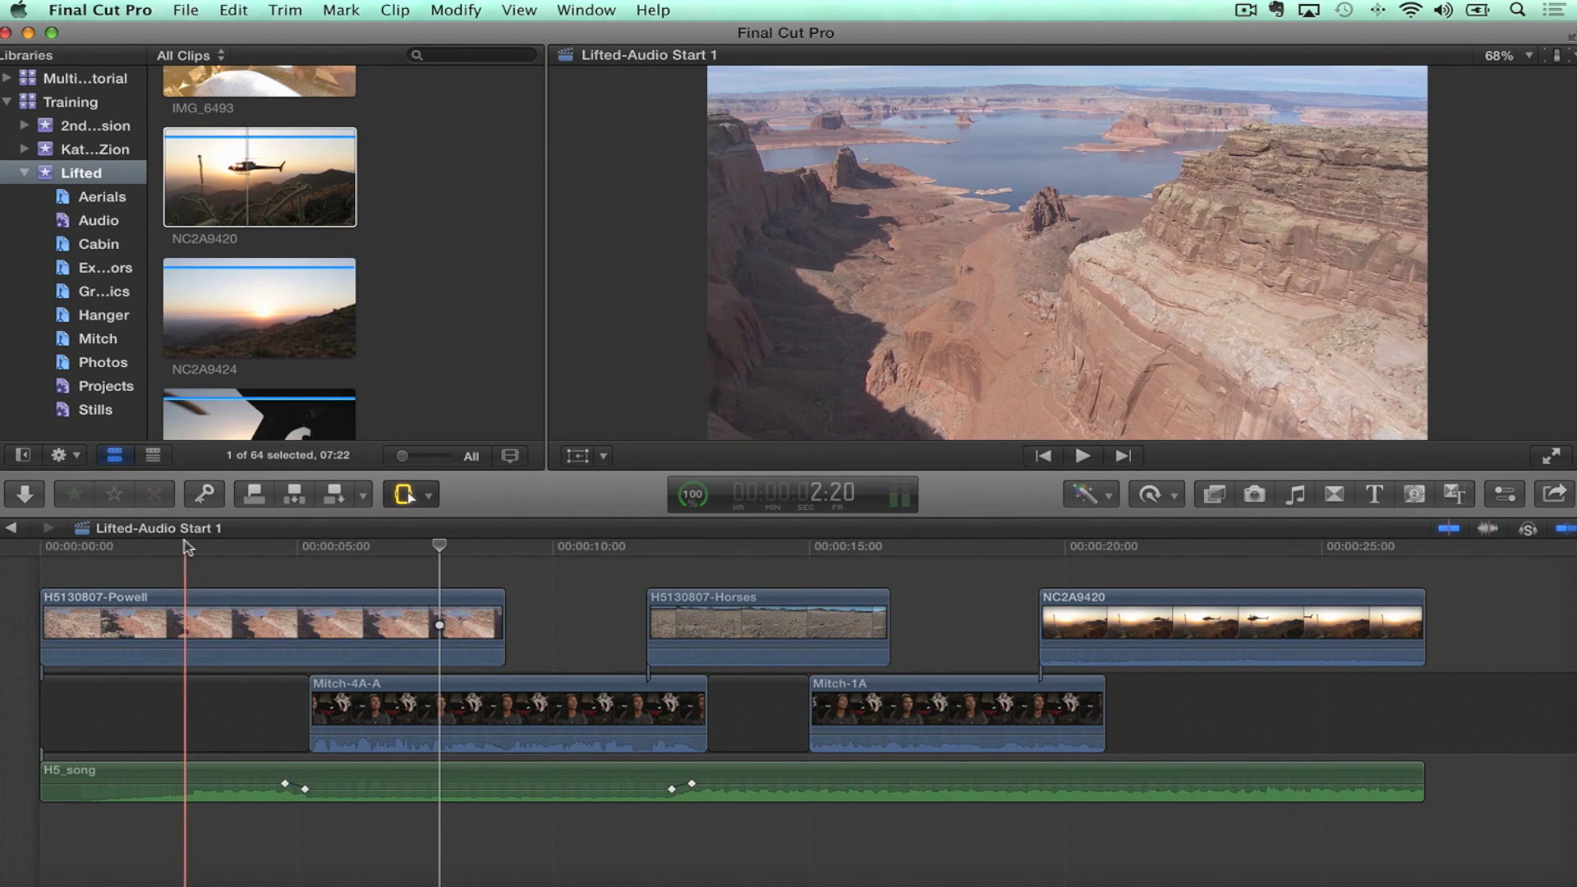
left_click(185, 544)
key("space")
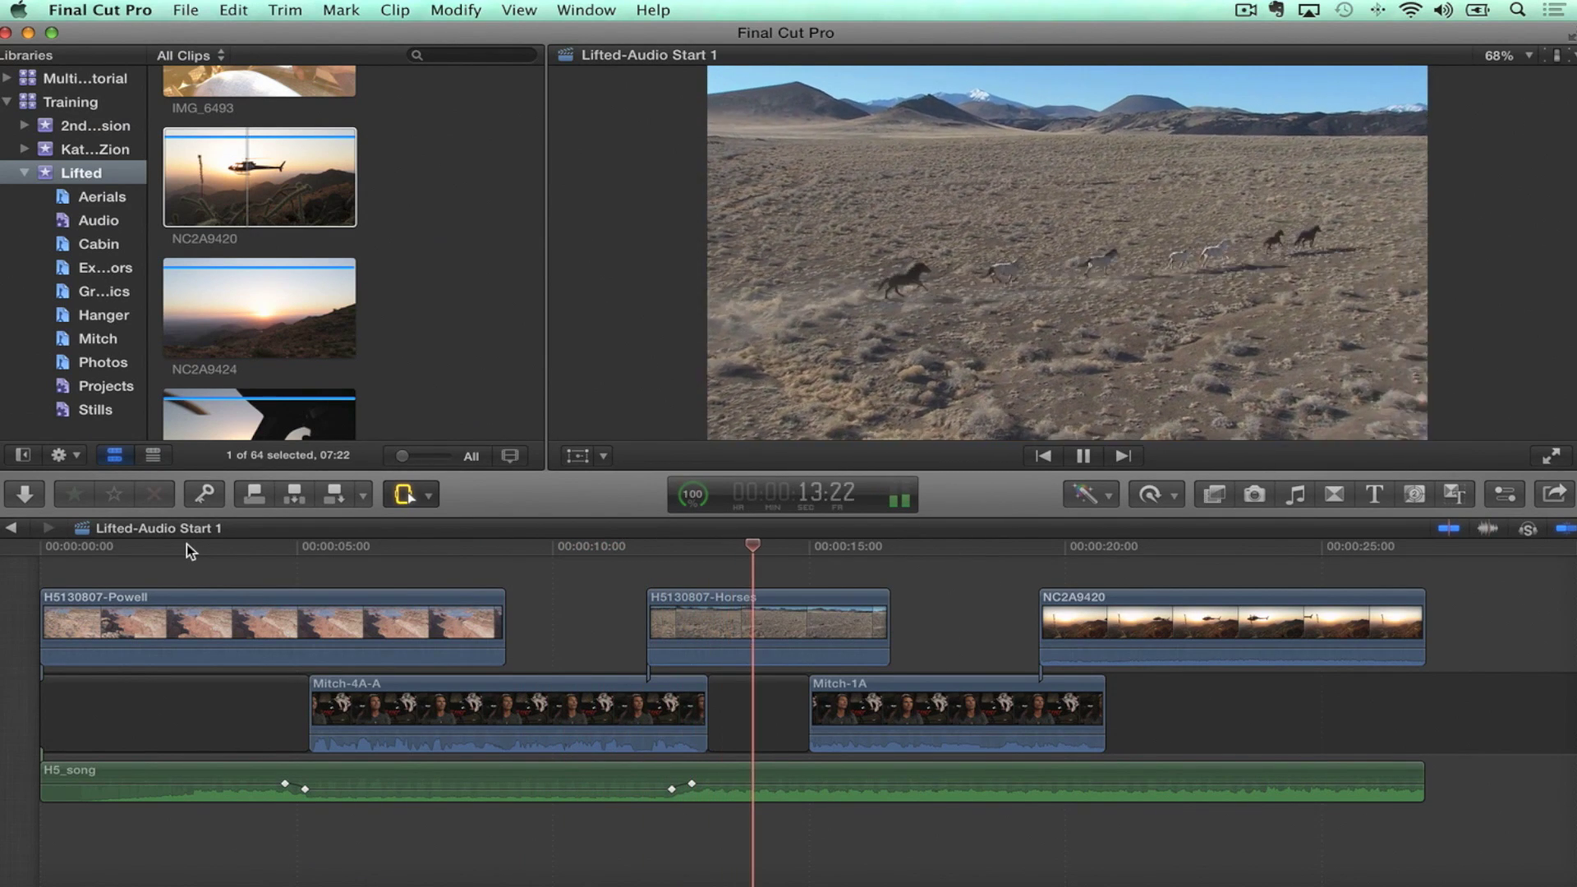
key("space")
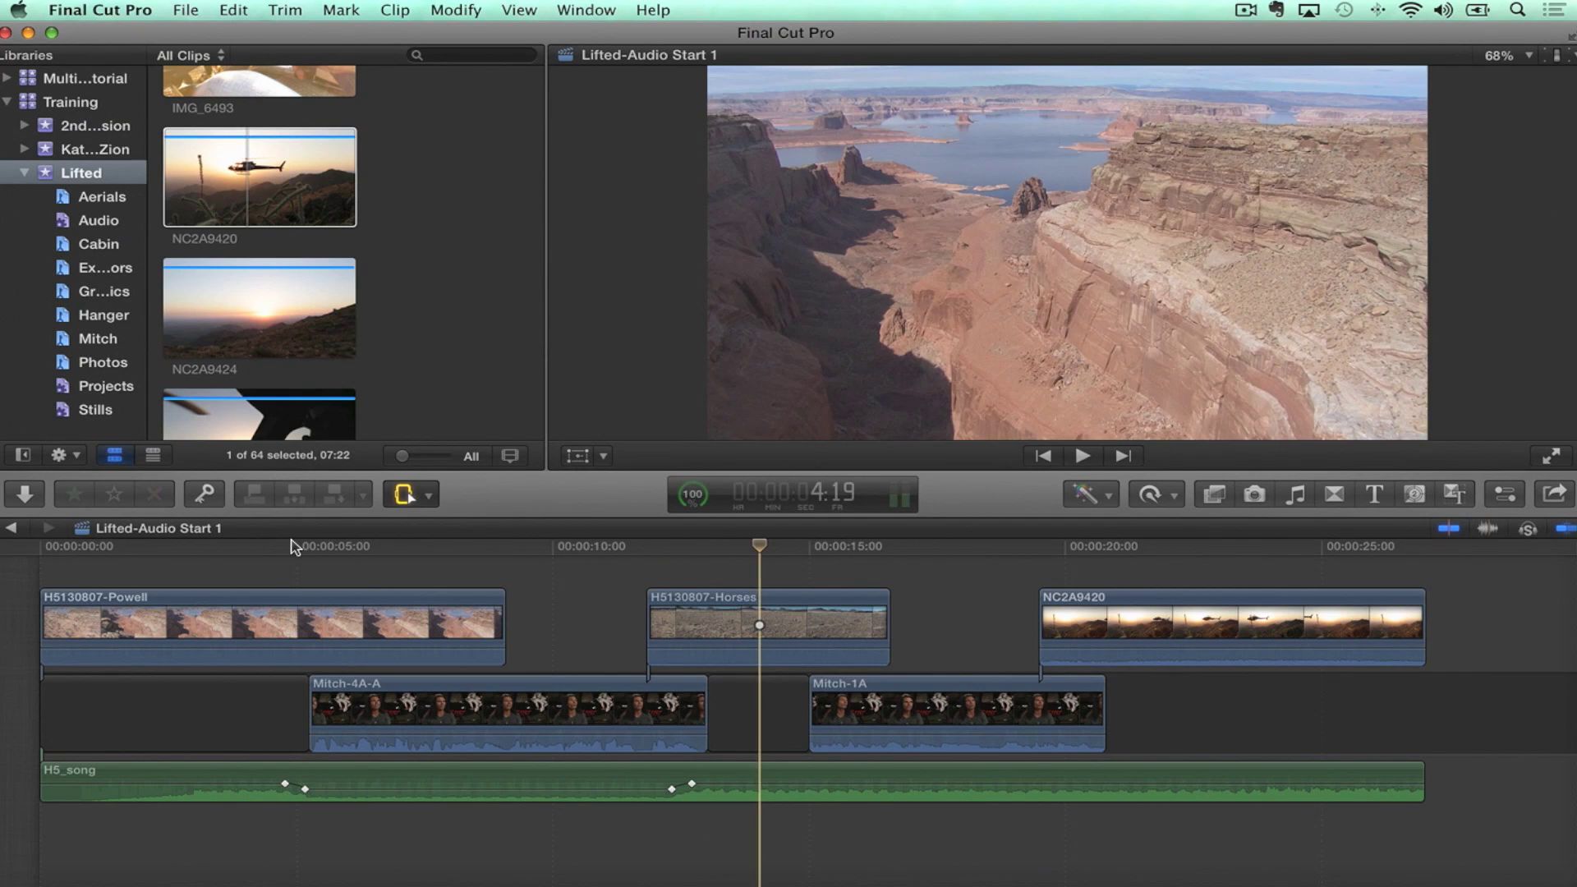
Step: Lengthen the gap before Mitch-4A-A by about one second, pushing later clips right, and review it
left_click_drag(294, 547, 241, 600)
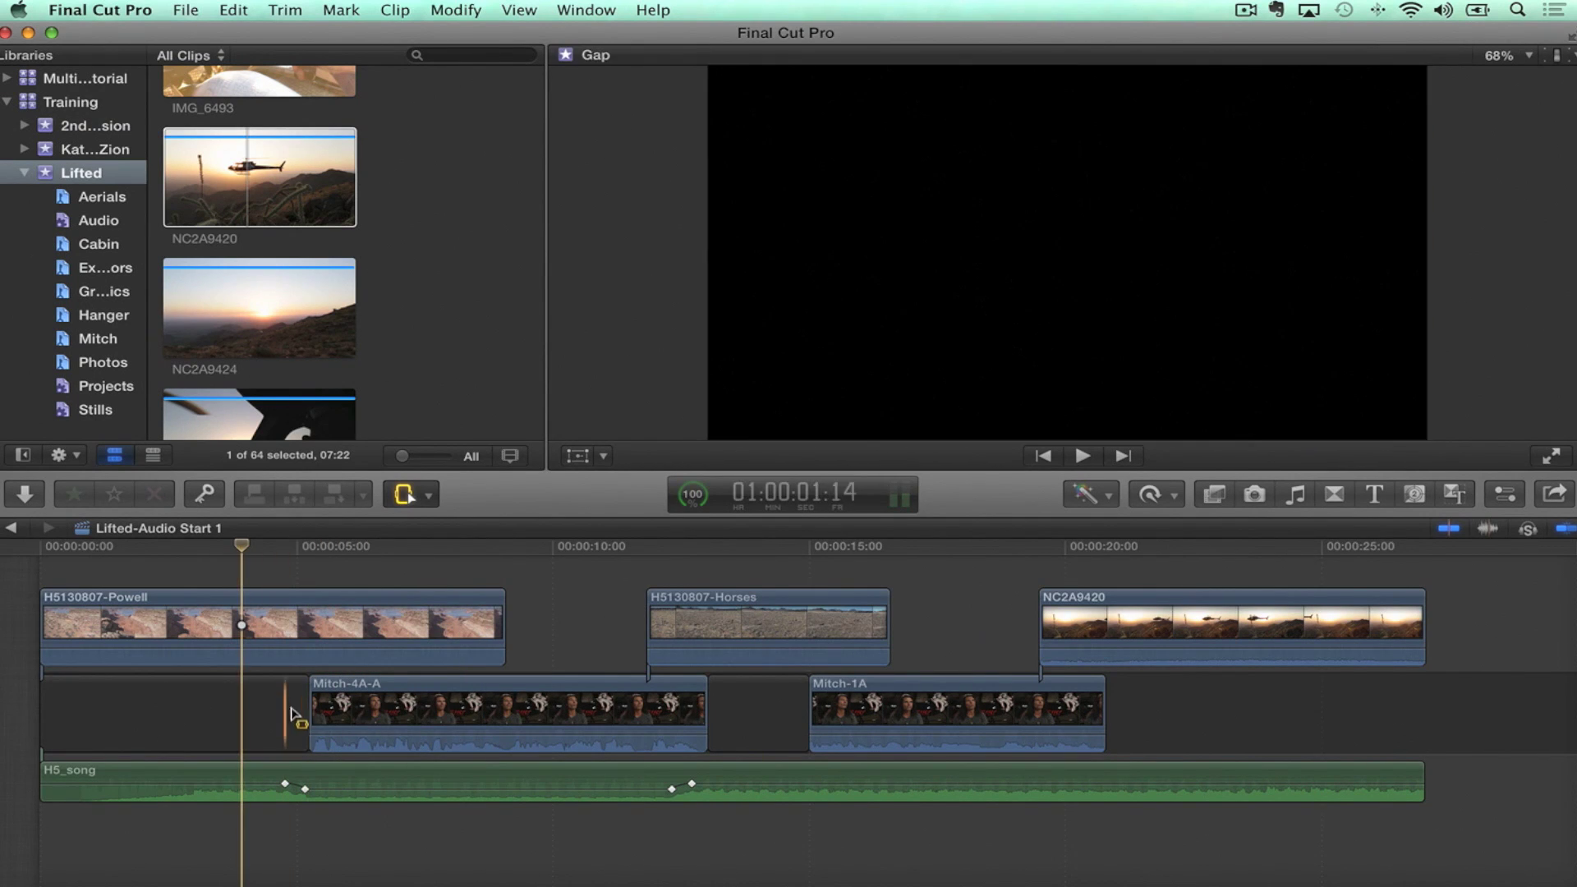
key("a")
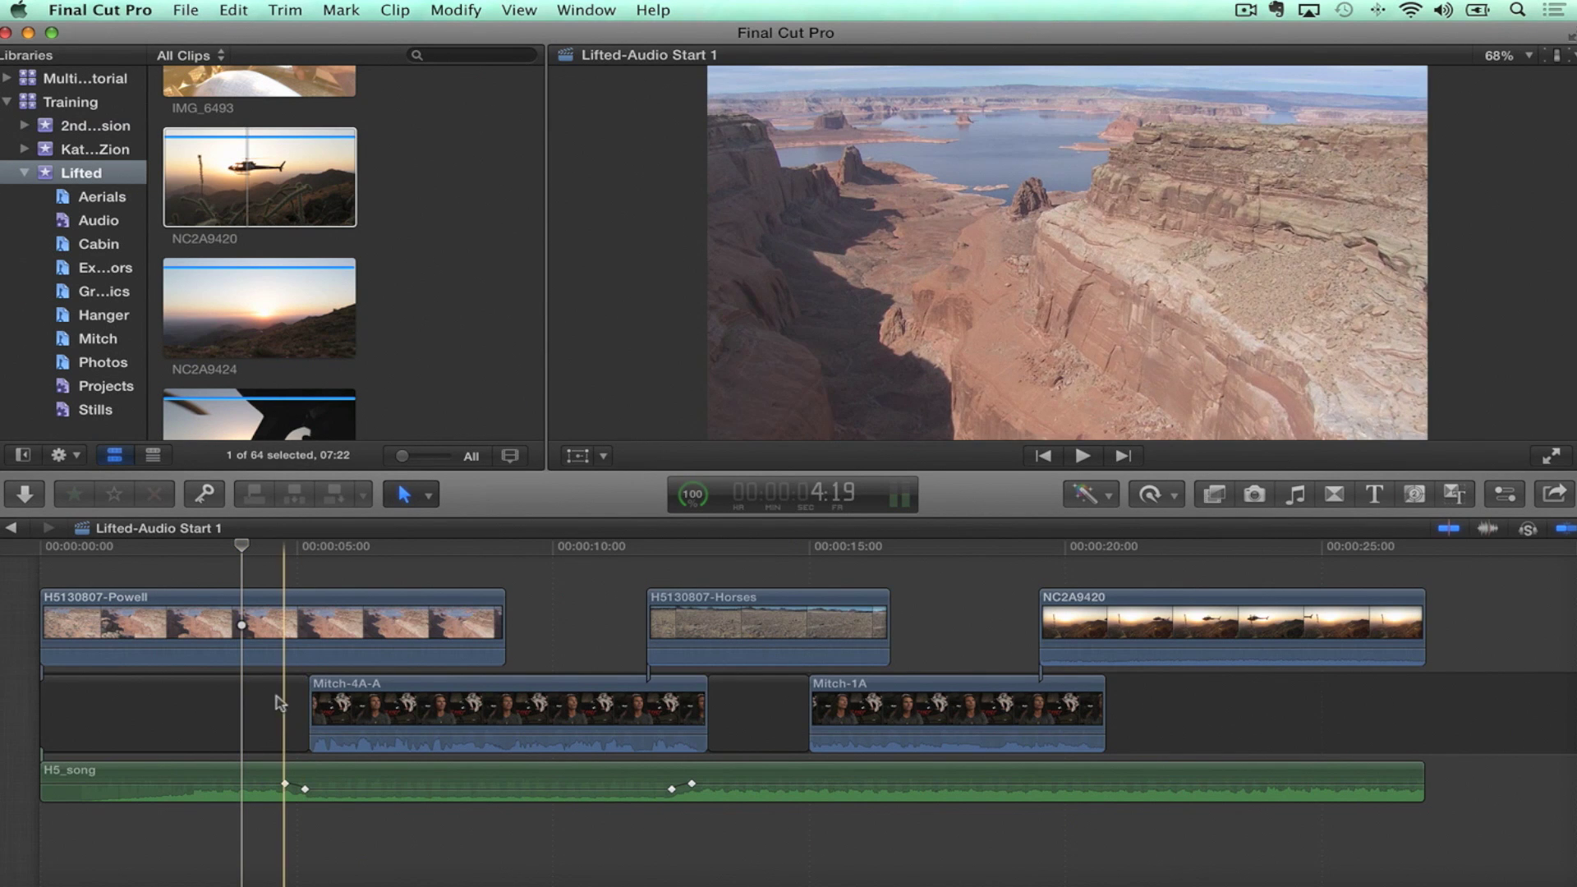
left_click_drag(294, 705, 376, 705)
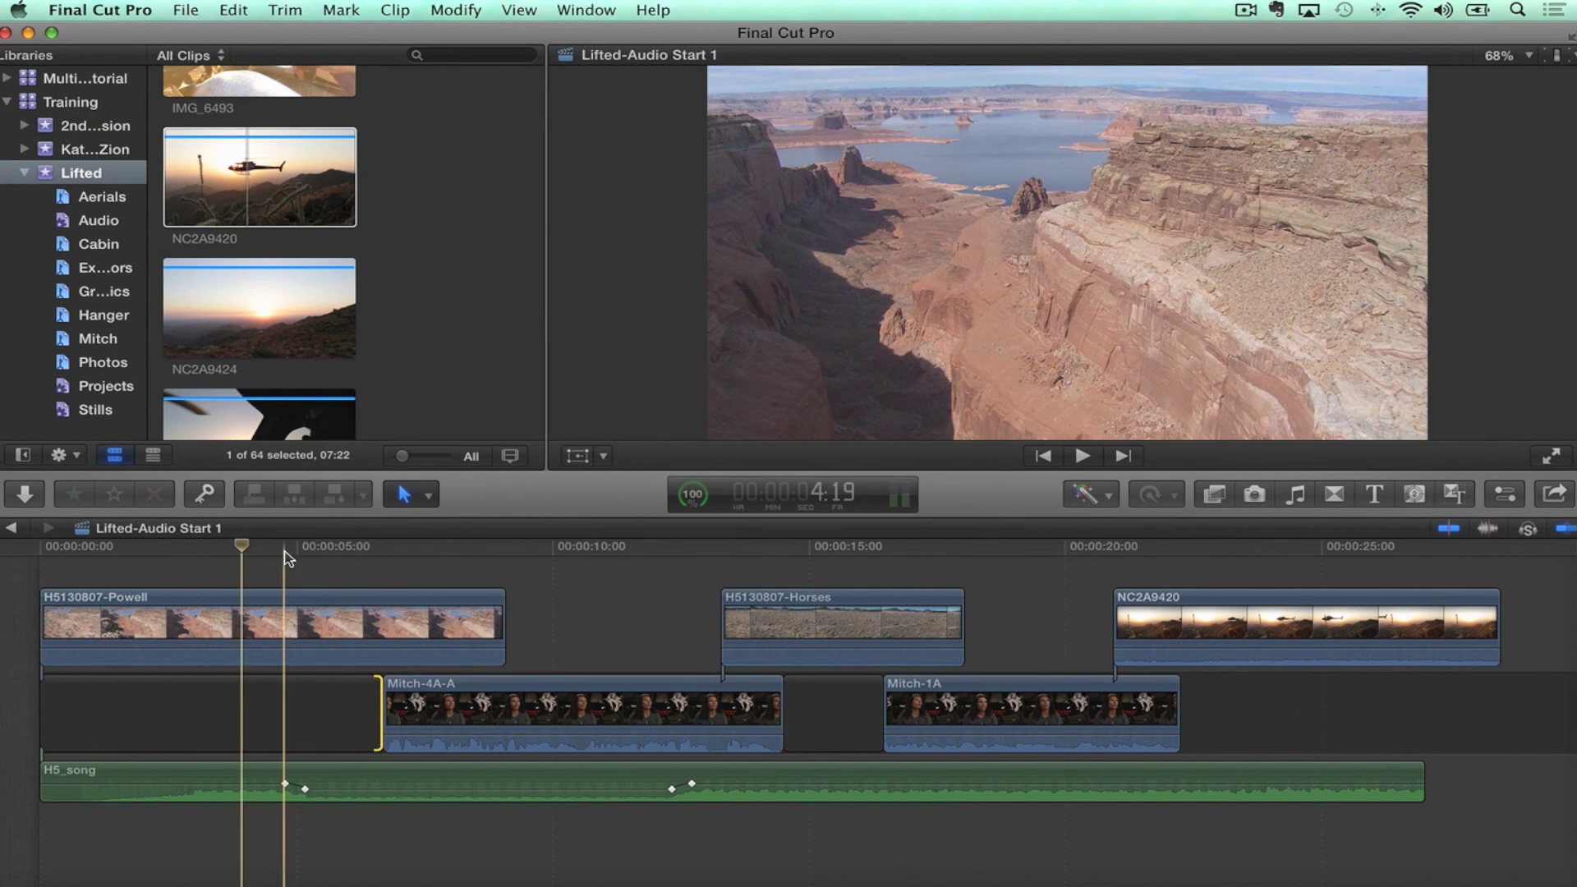
left_click(333, 550)
left_click_drag(334, 555, 534, 564)
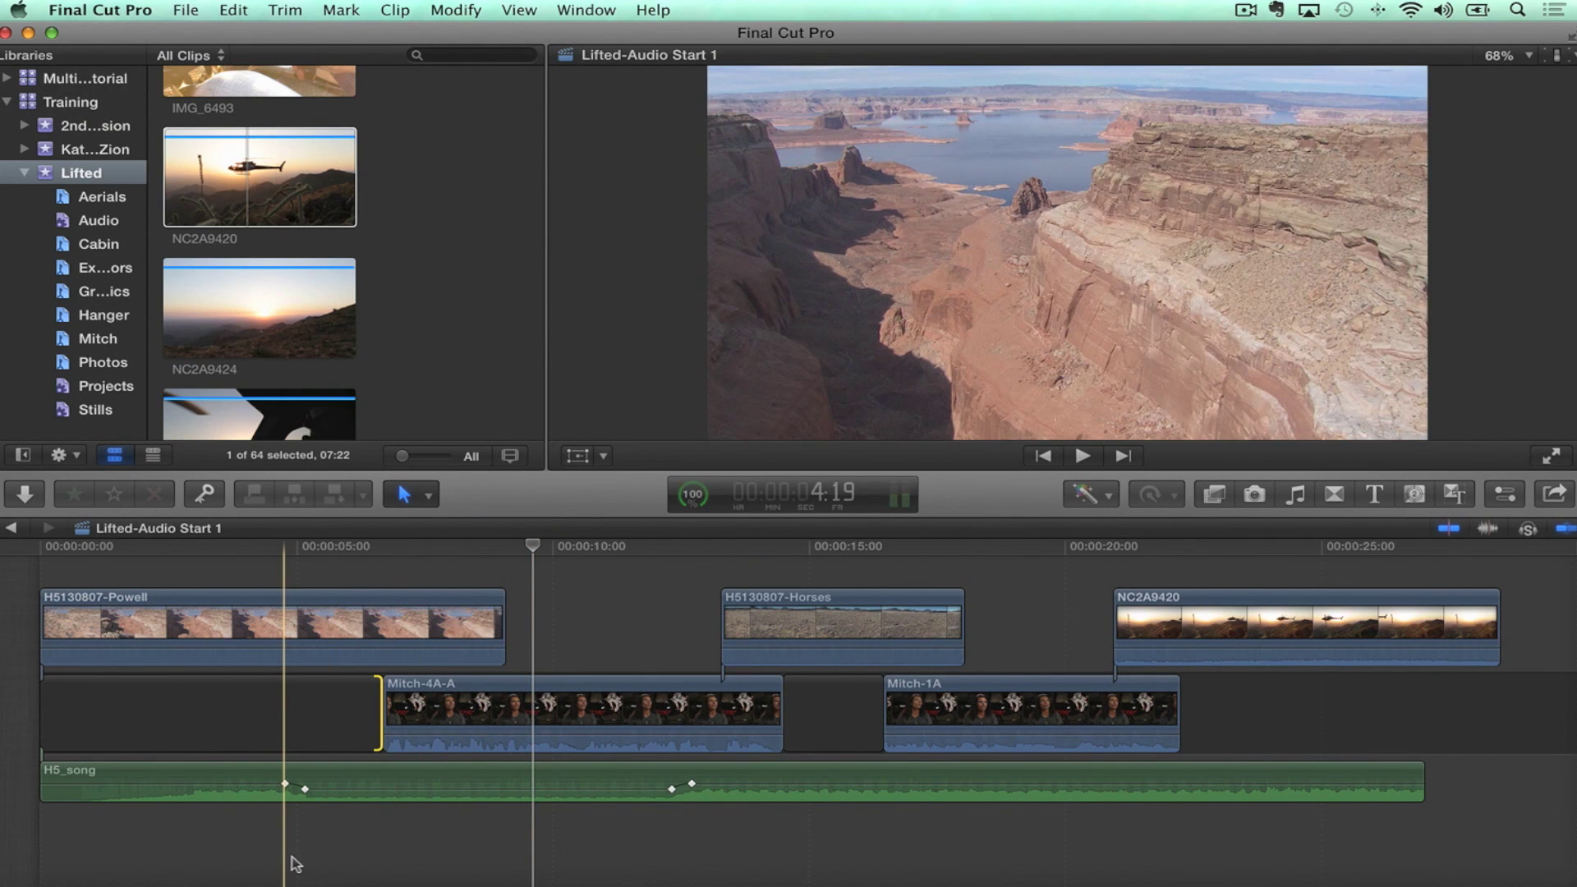
left_click(284, 784)
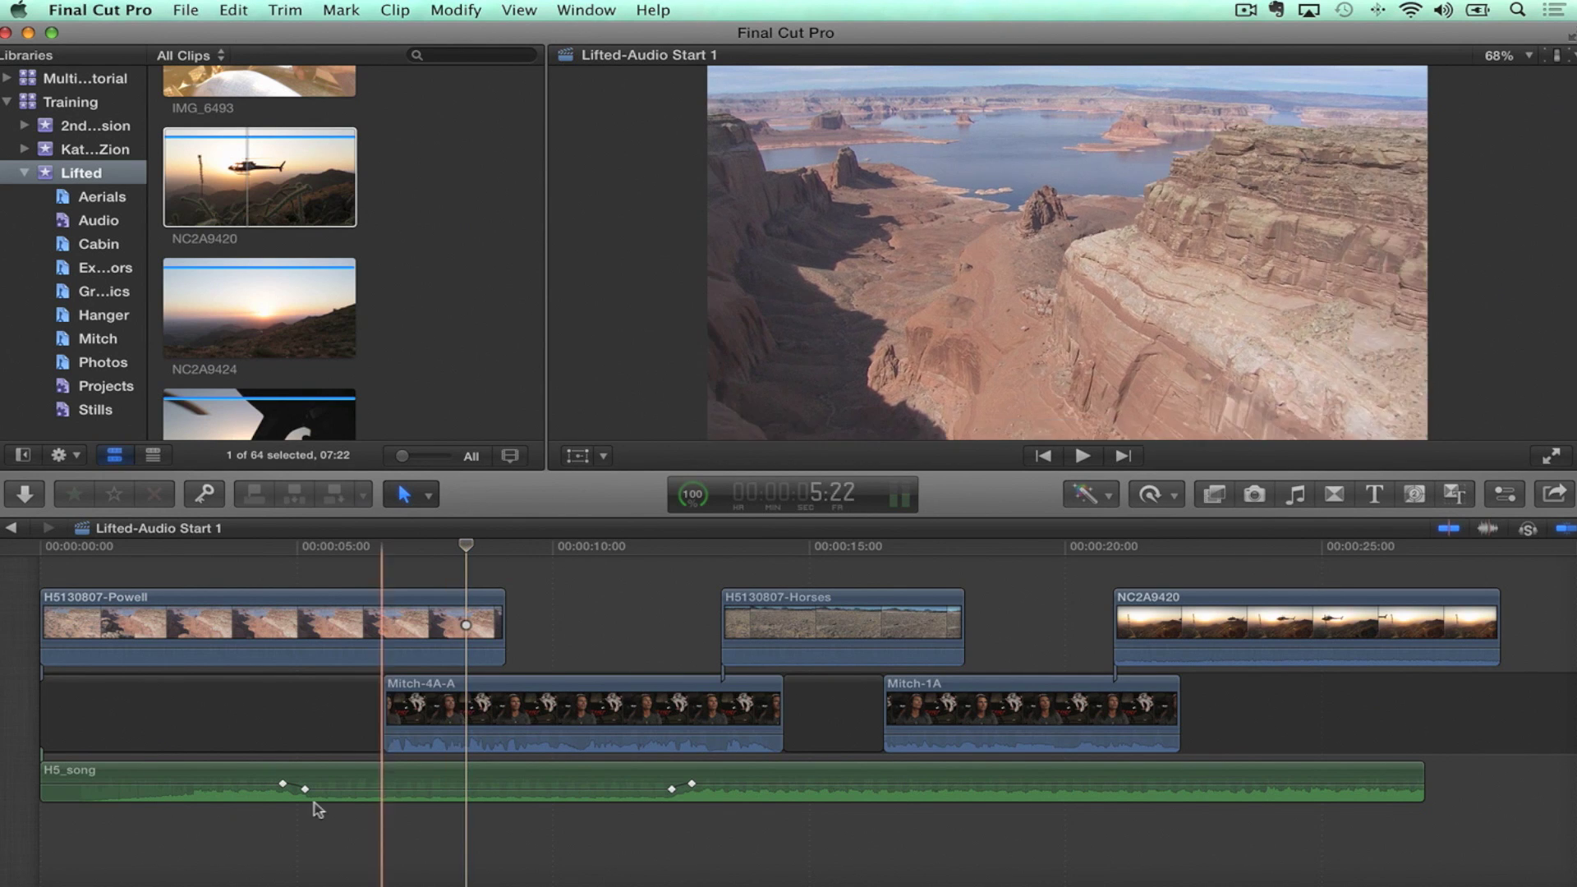
Step: Select the first two H5_song volume keyframes where the dip begins and check a keyframe level
left_click_drag(273, 781, 281, 782)
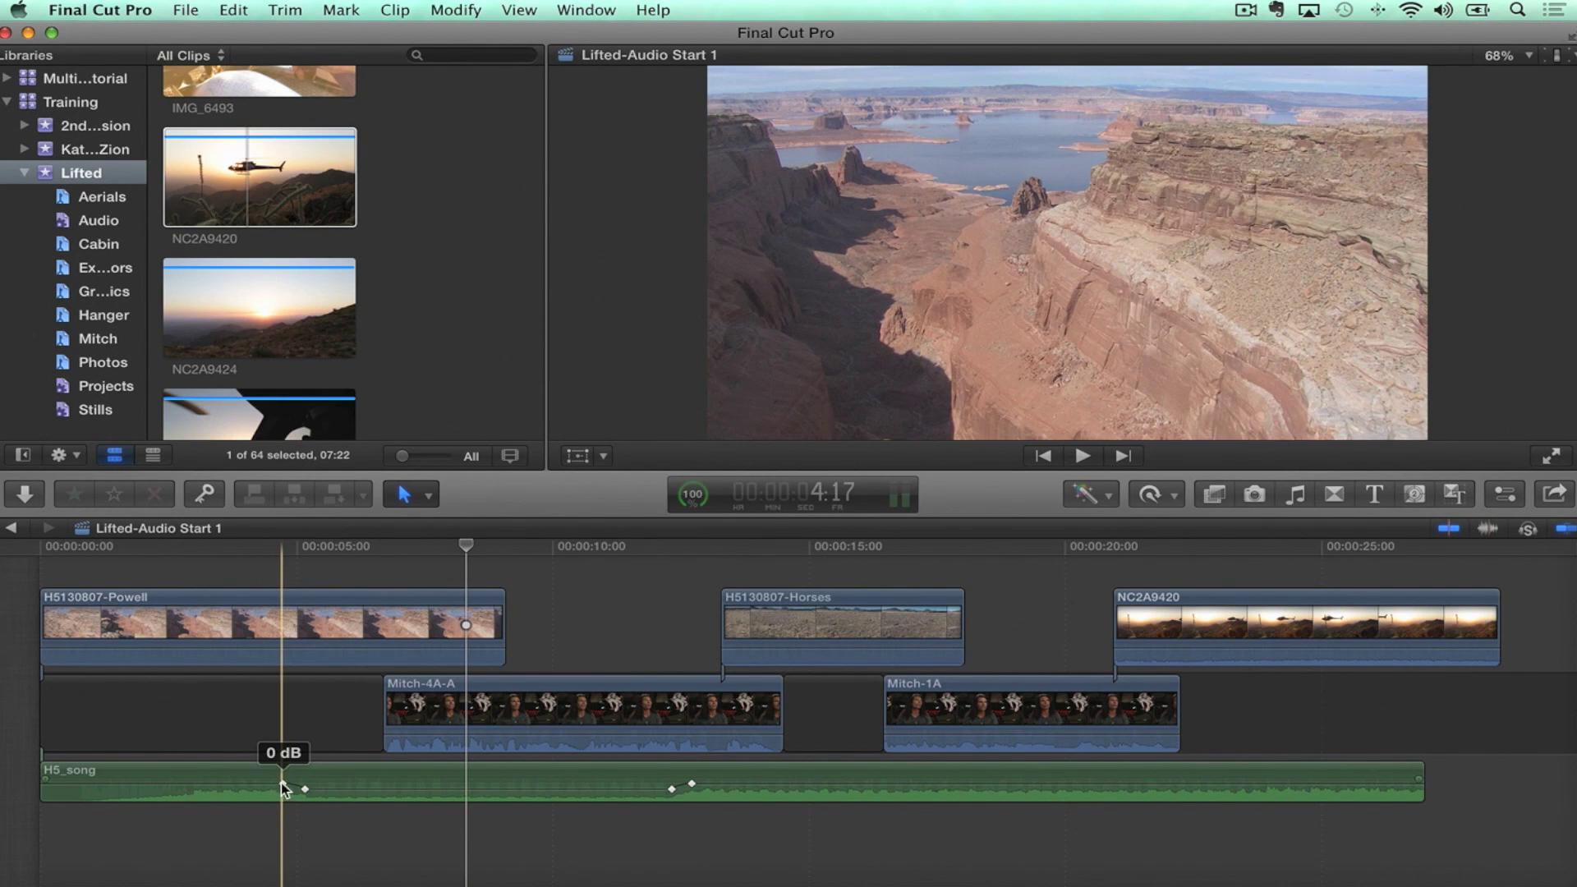
left_click(304, 791)
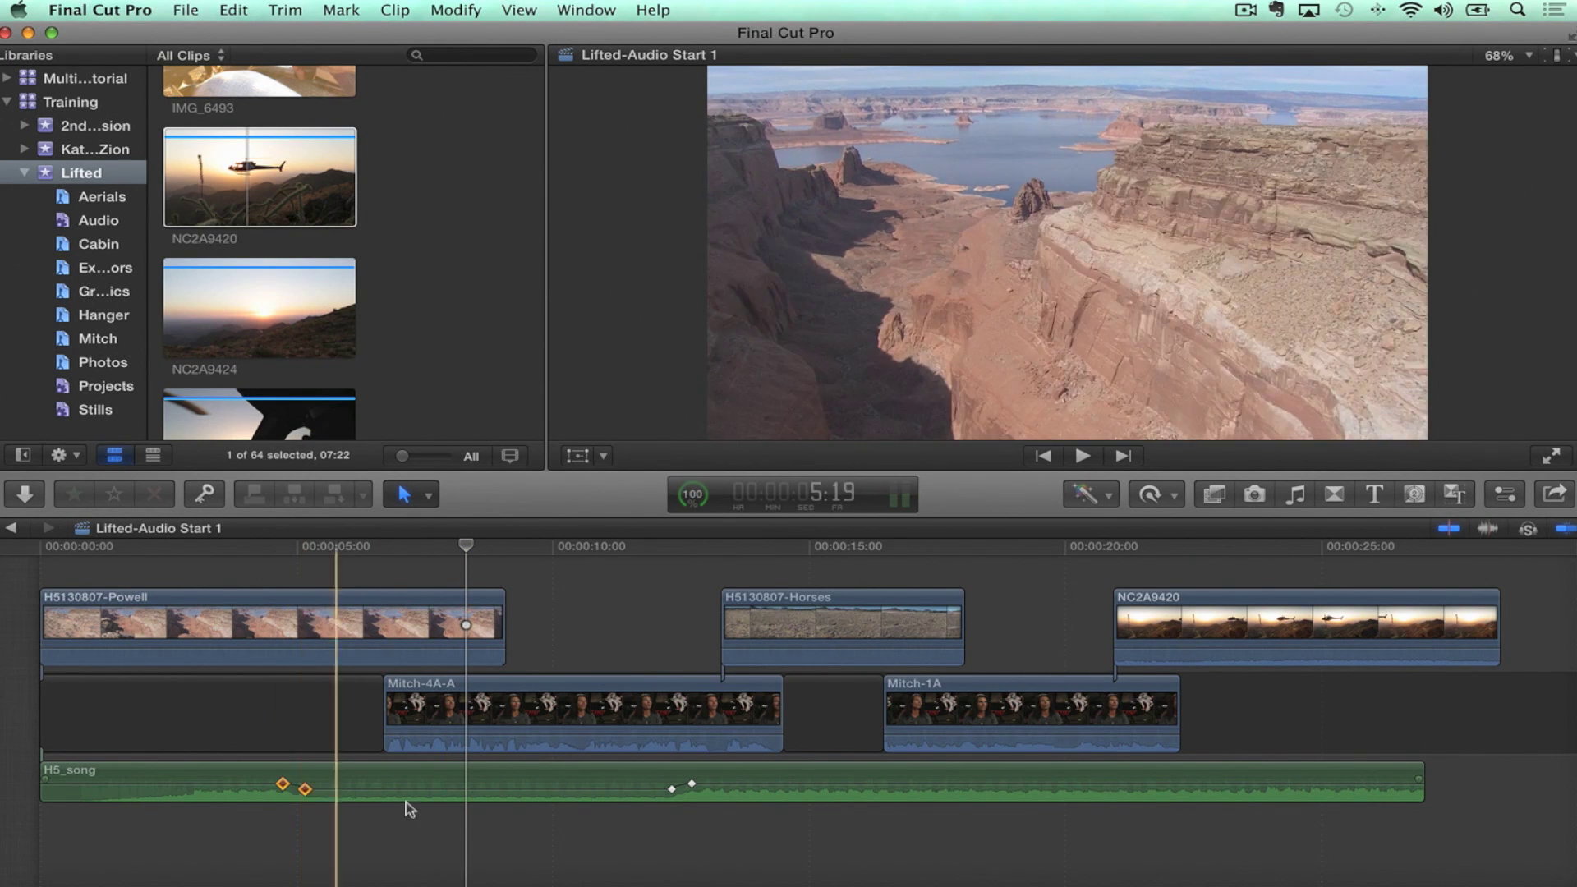
left_click(688, 786)
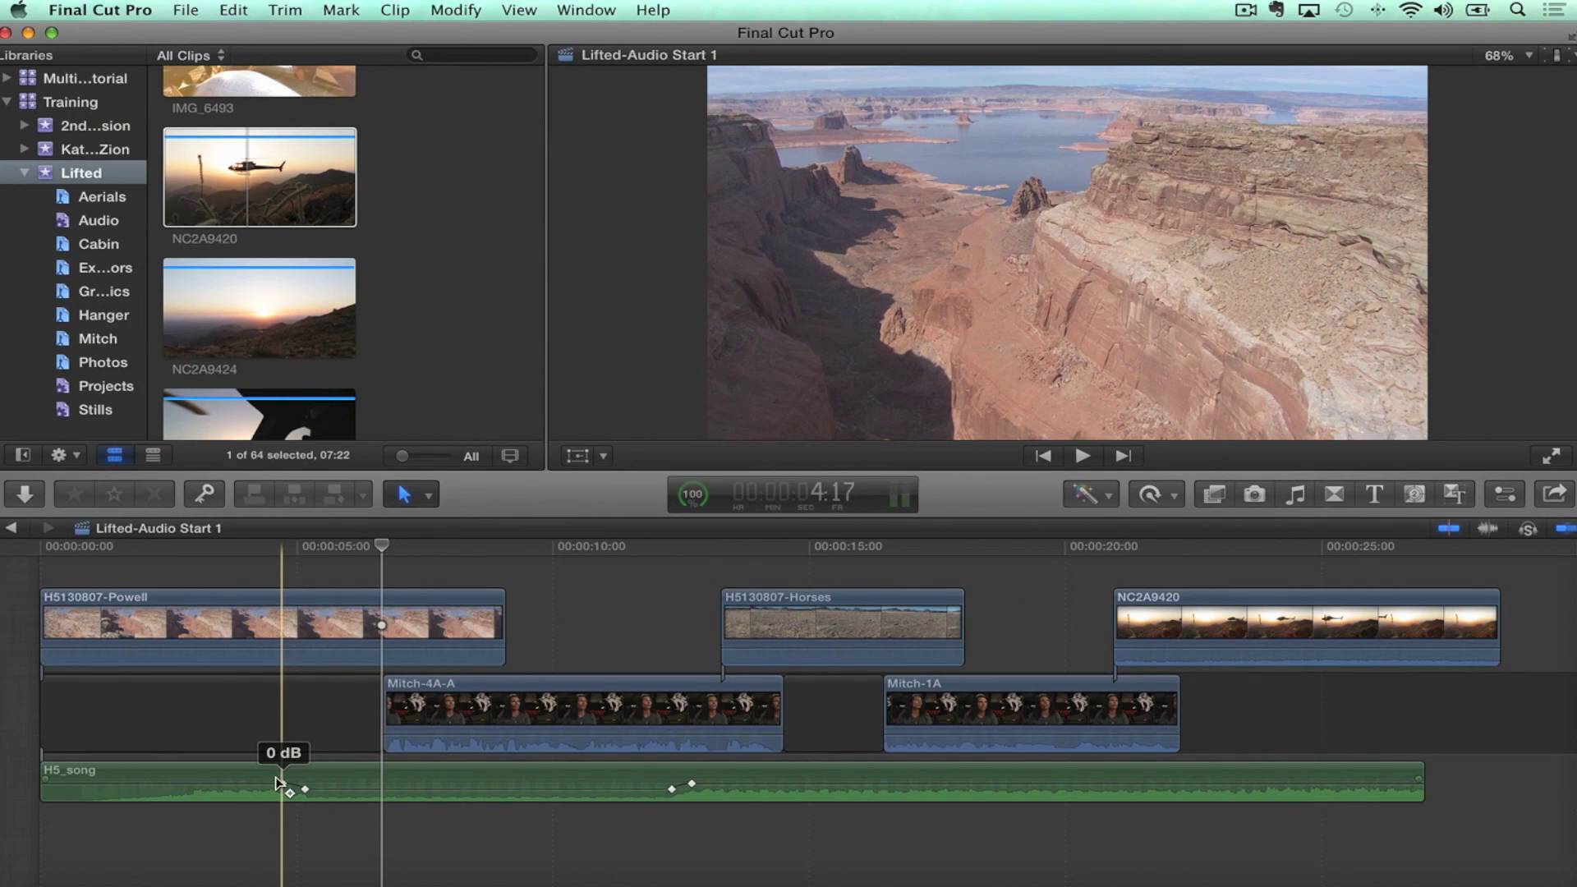
left_click(281, 785)
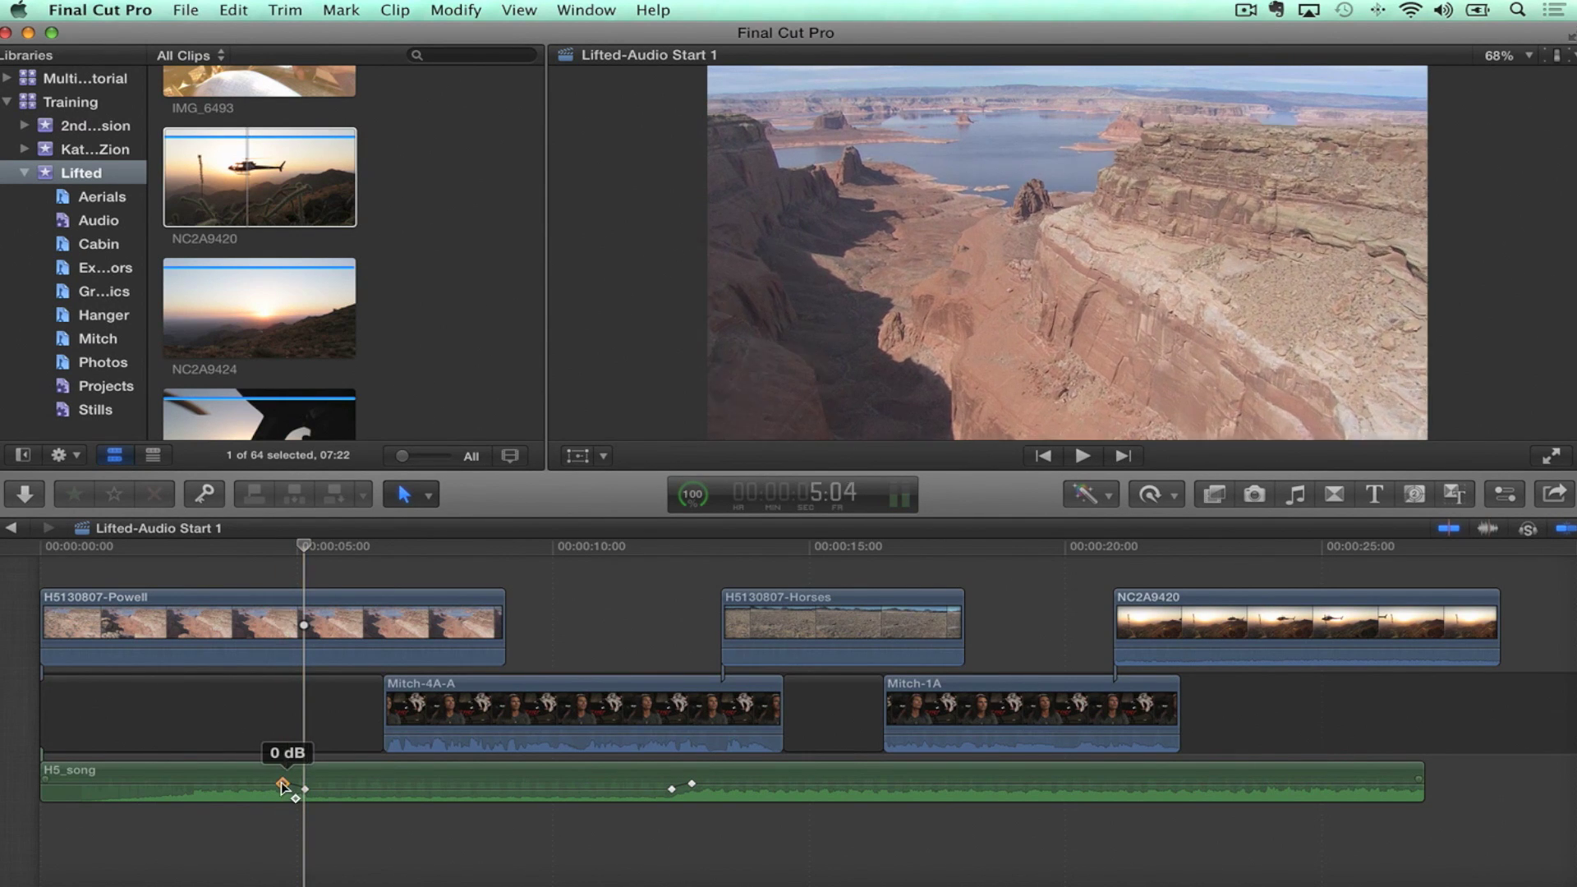
Step: Select the opening volume keyframes of the H5_song dip
left_click(305, 806)
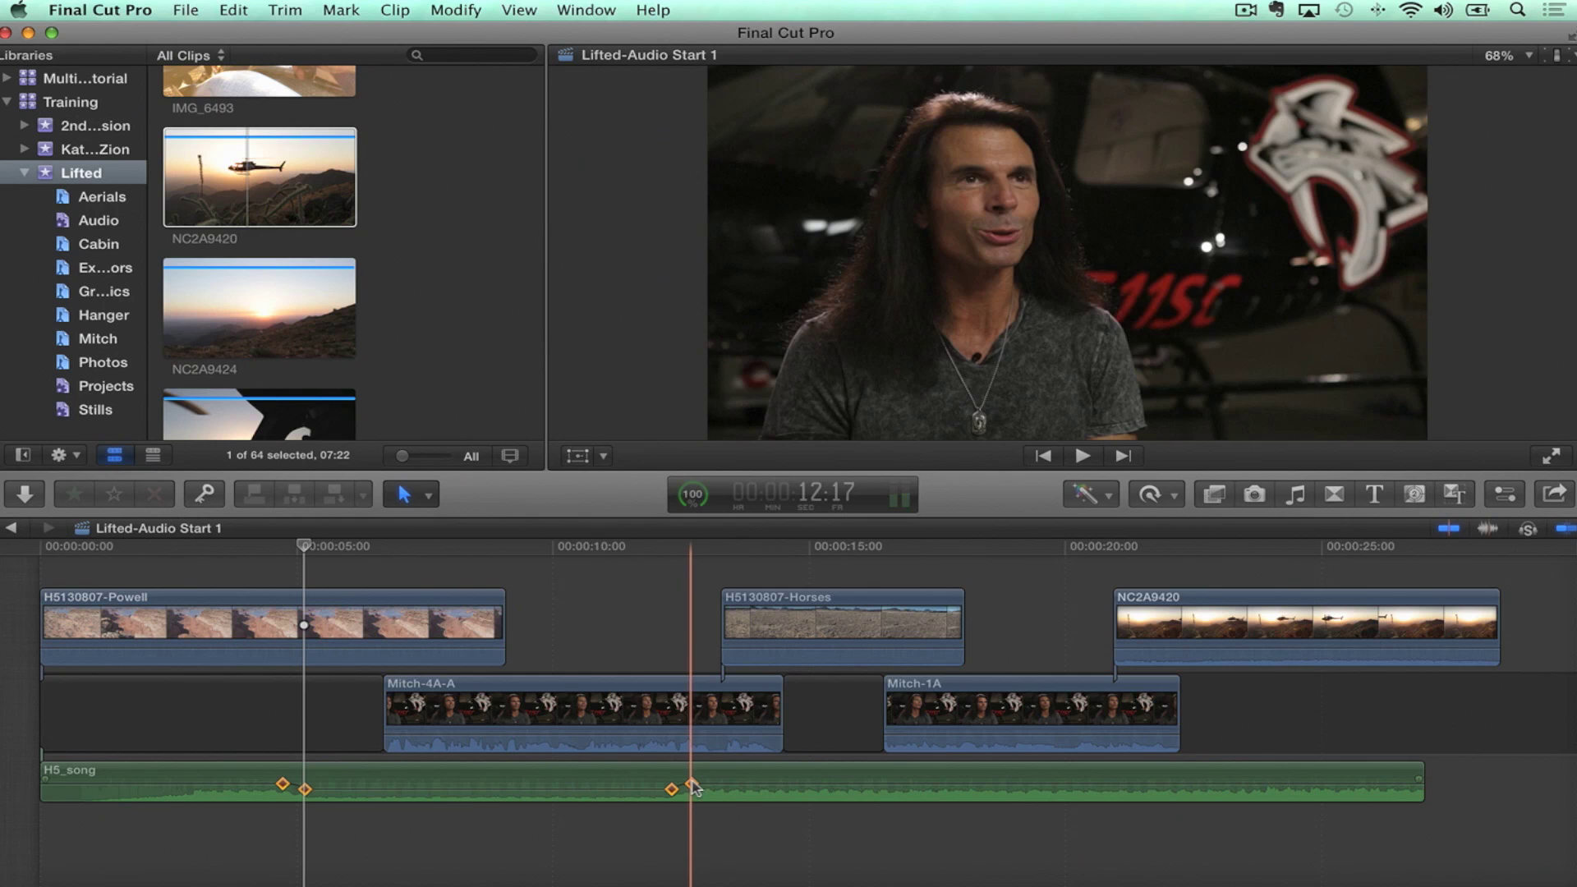
left_click(692, 784)
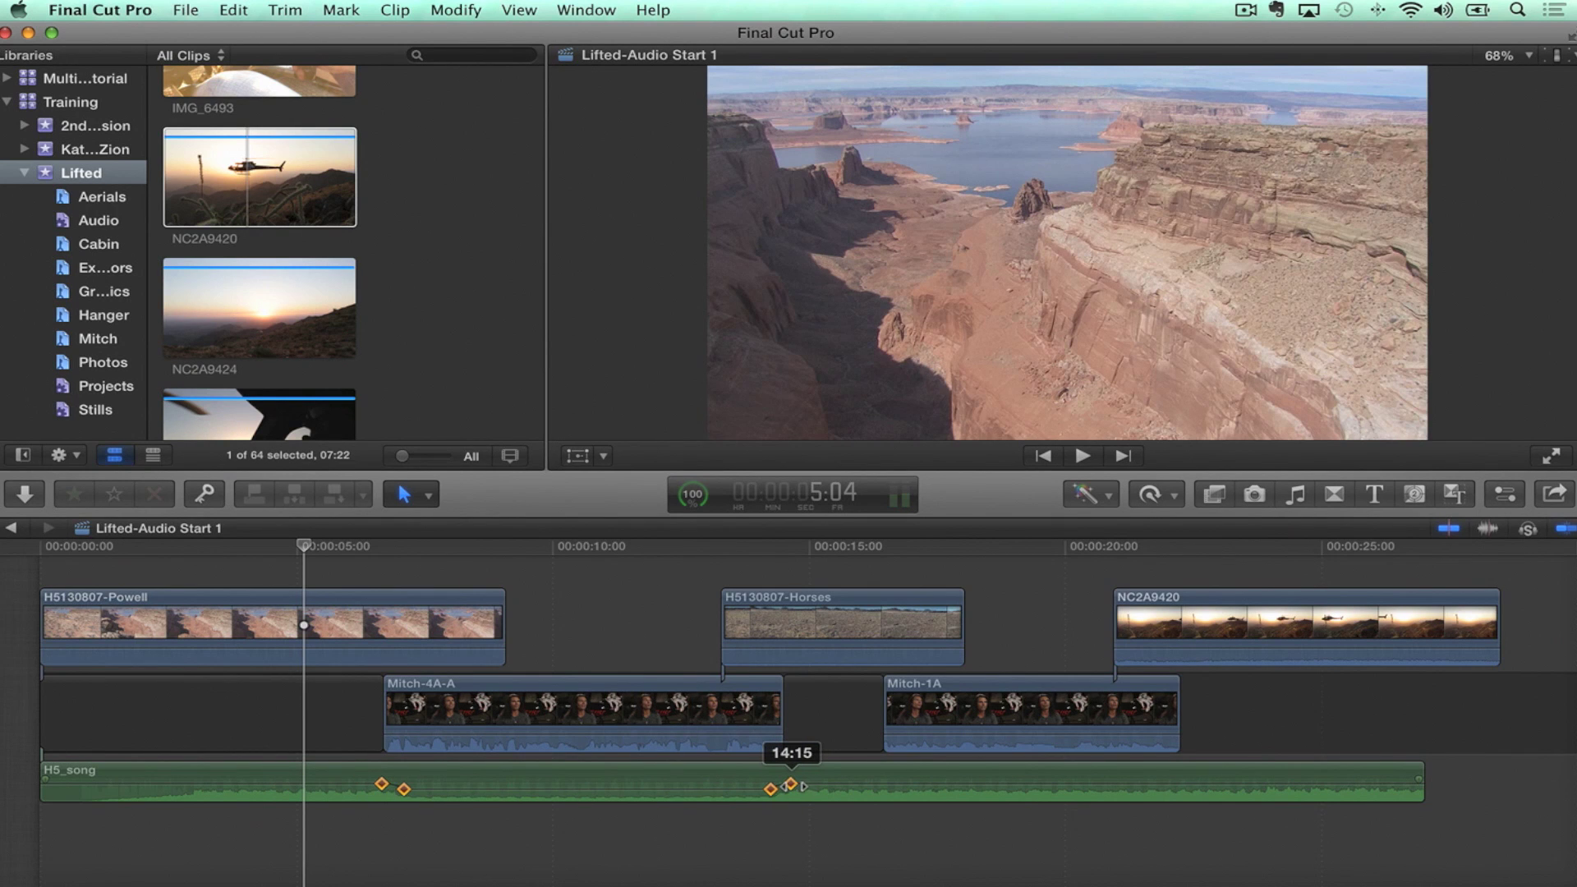
left_click(690, 838)
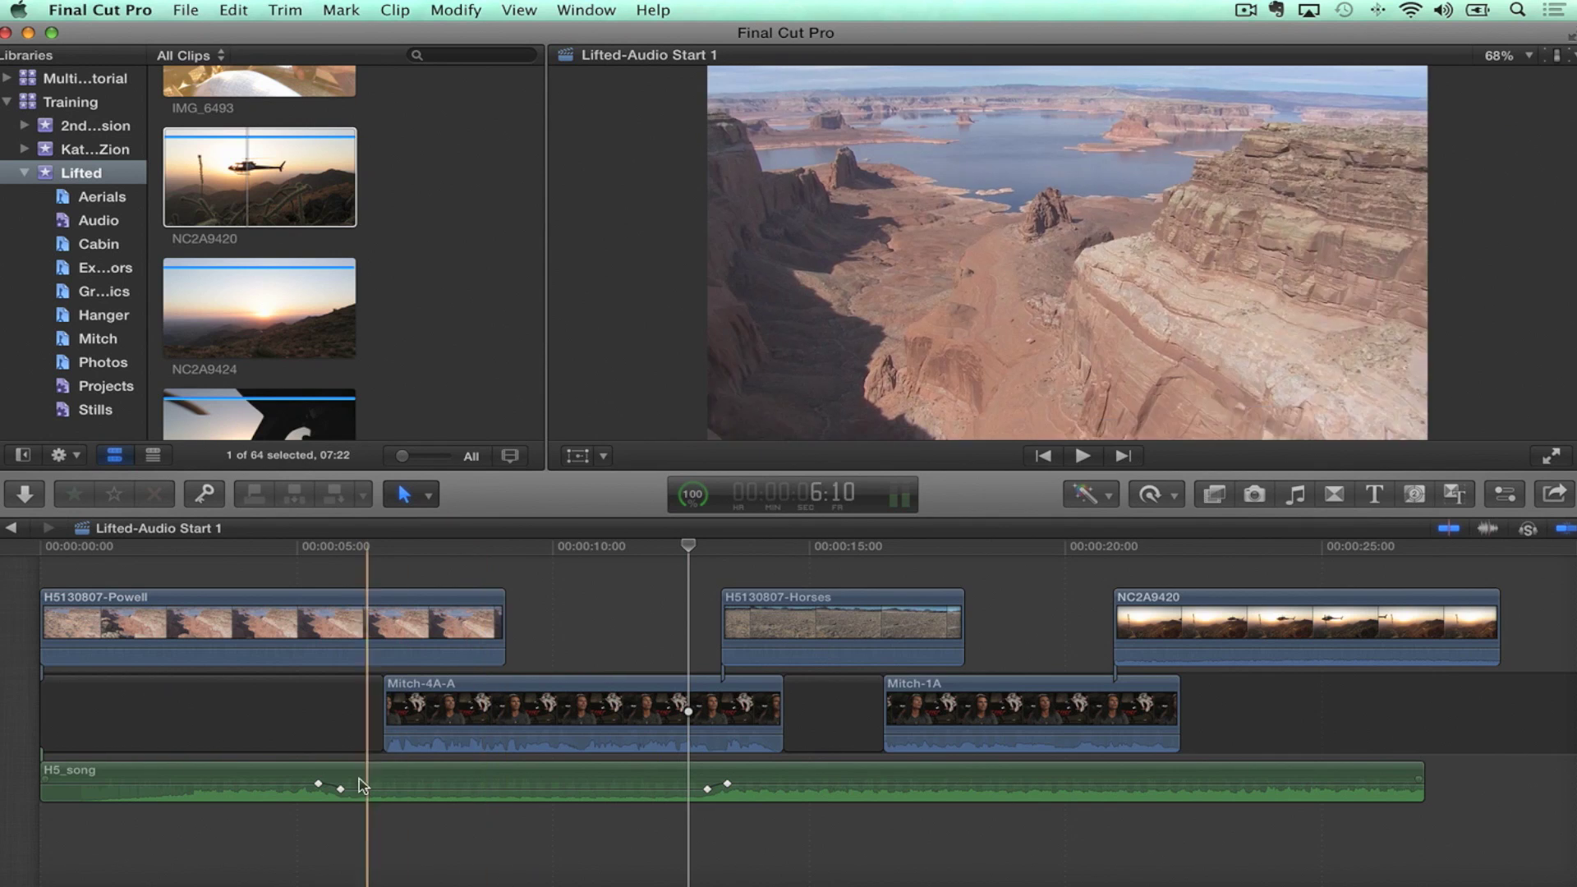
left_click(301, 779, "alt")
left_click_drag(293, 765, 281, 765)
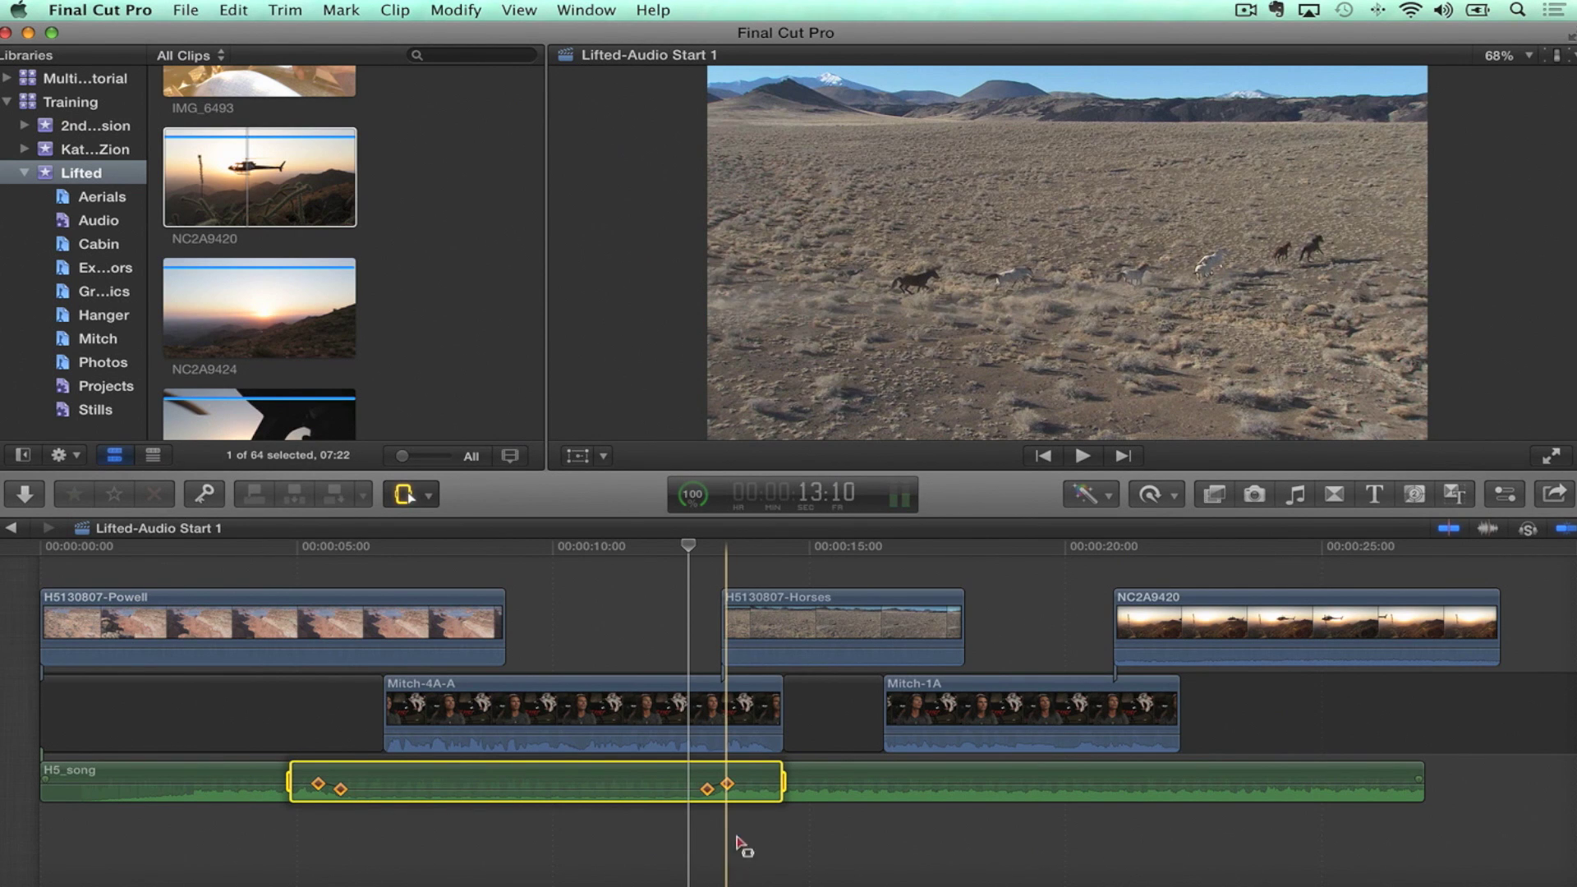
Step: Slide the dip's volume keyframes later to match the shifted Mitch-4A-A, then return to the Select tool
mouse_move(723, 789)
left_click_drag(724, 785, 777, 784)
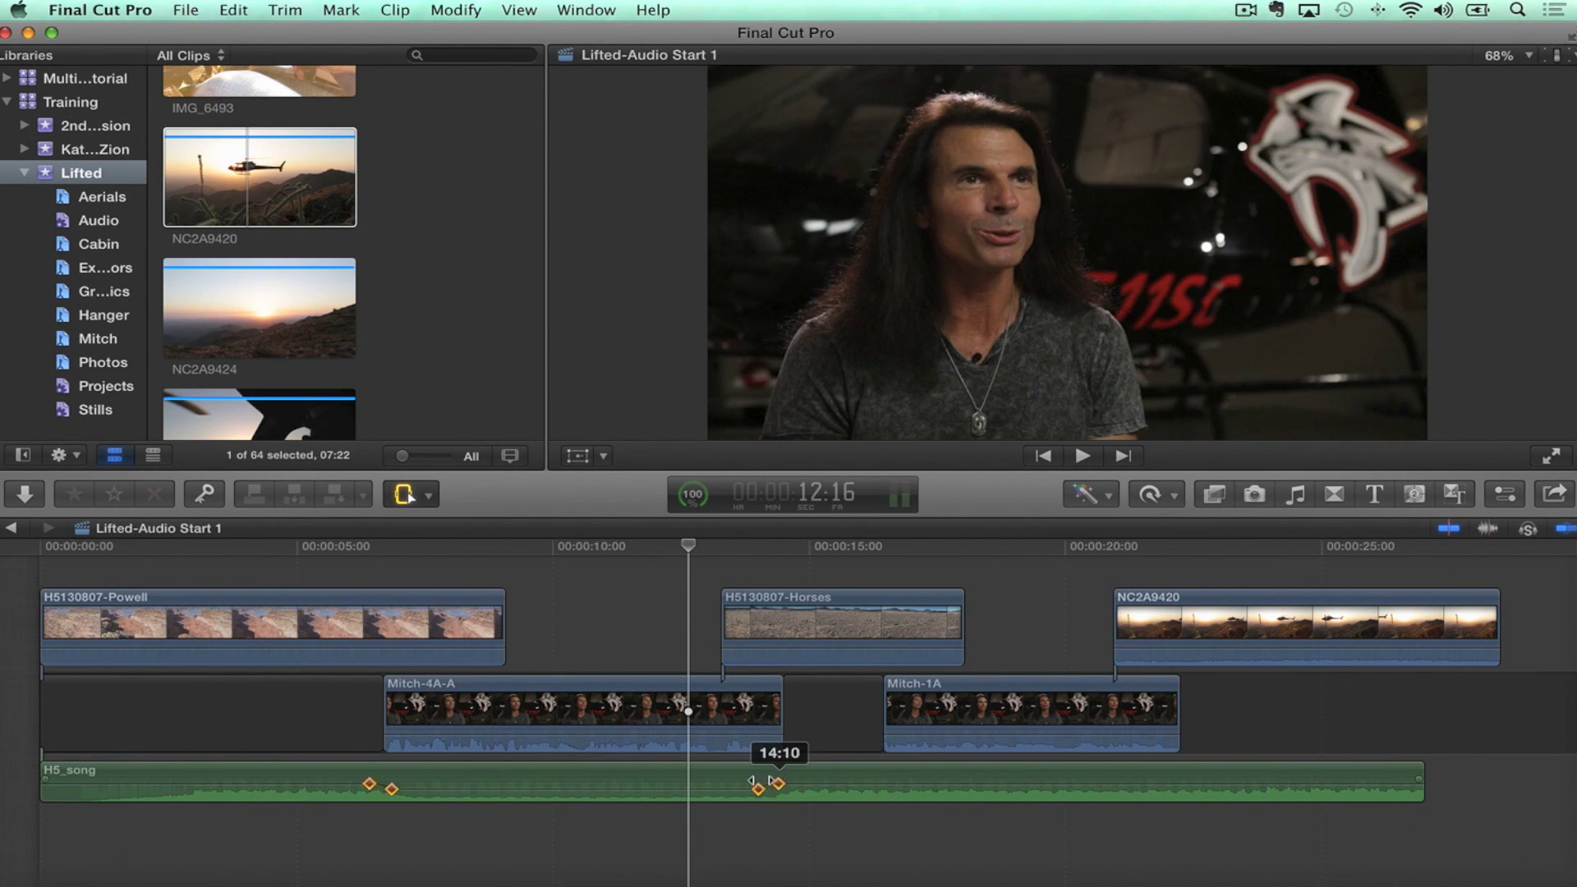
left_click(785, 858)
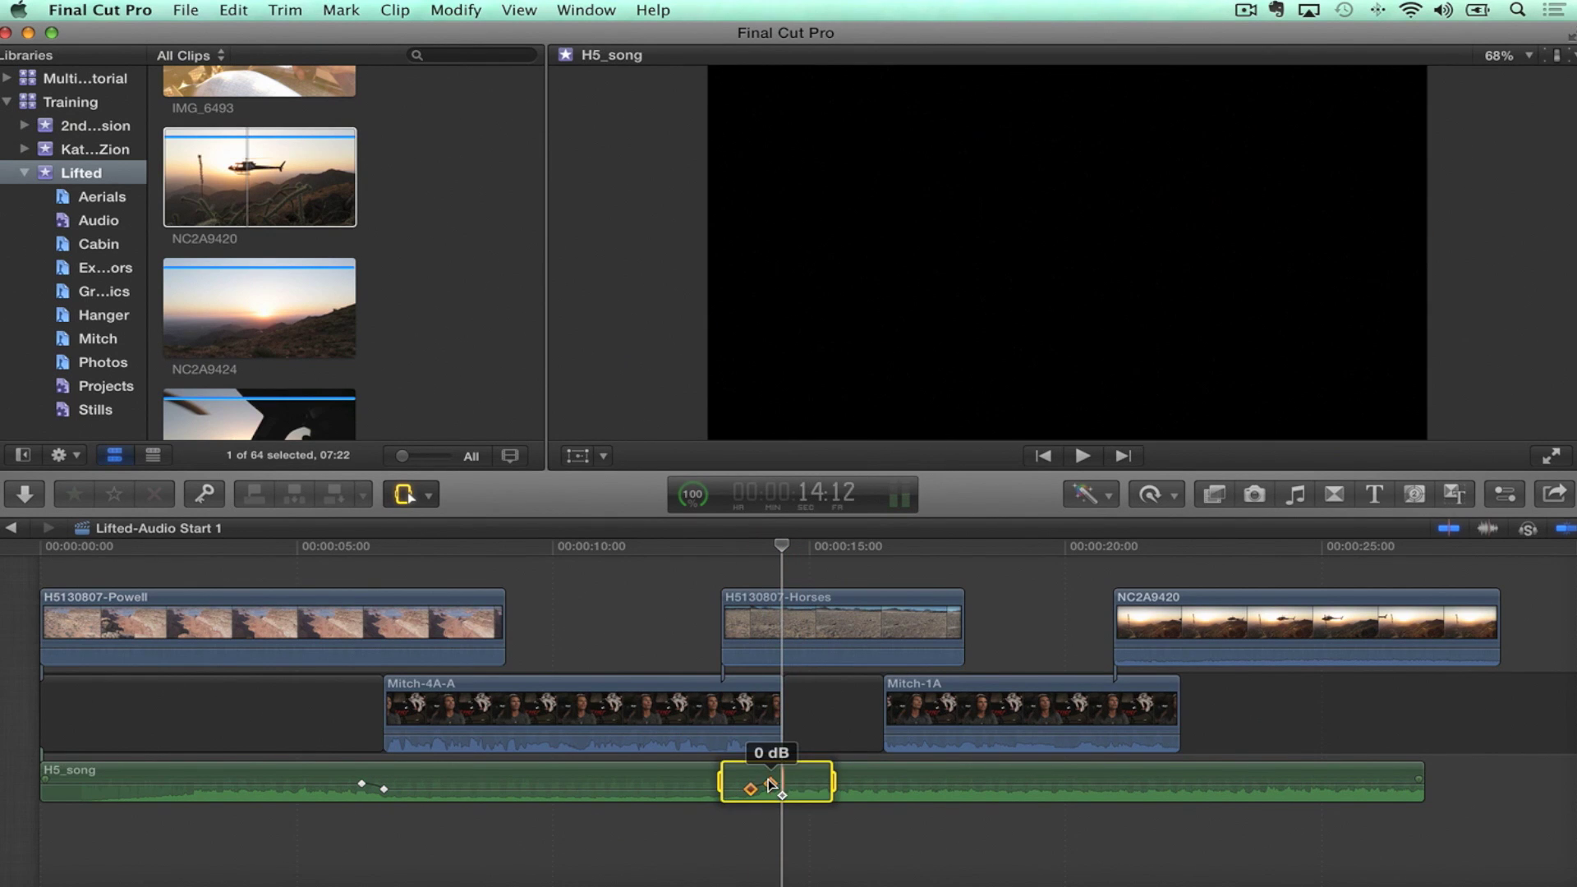
left_click_drag(771, 784, 784, 785)
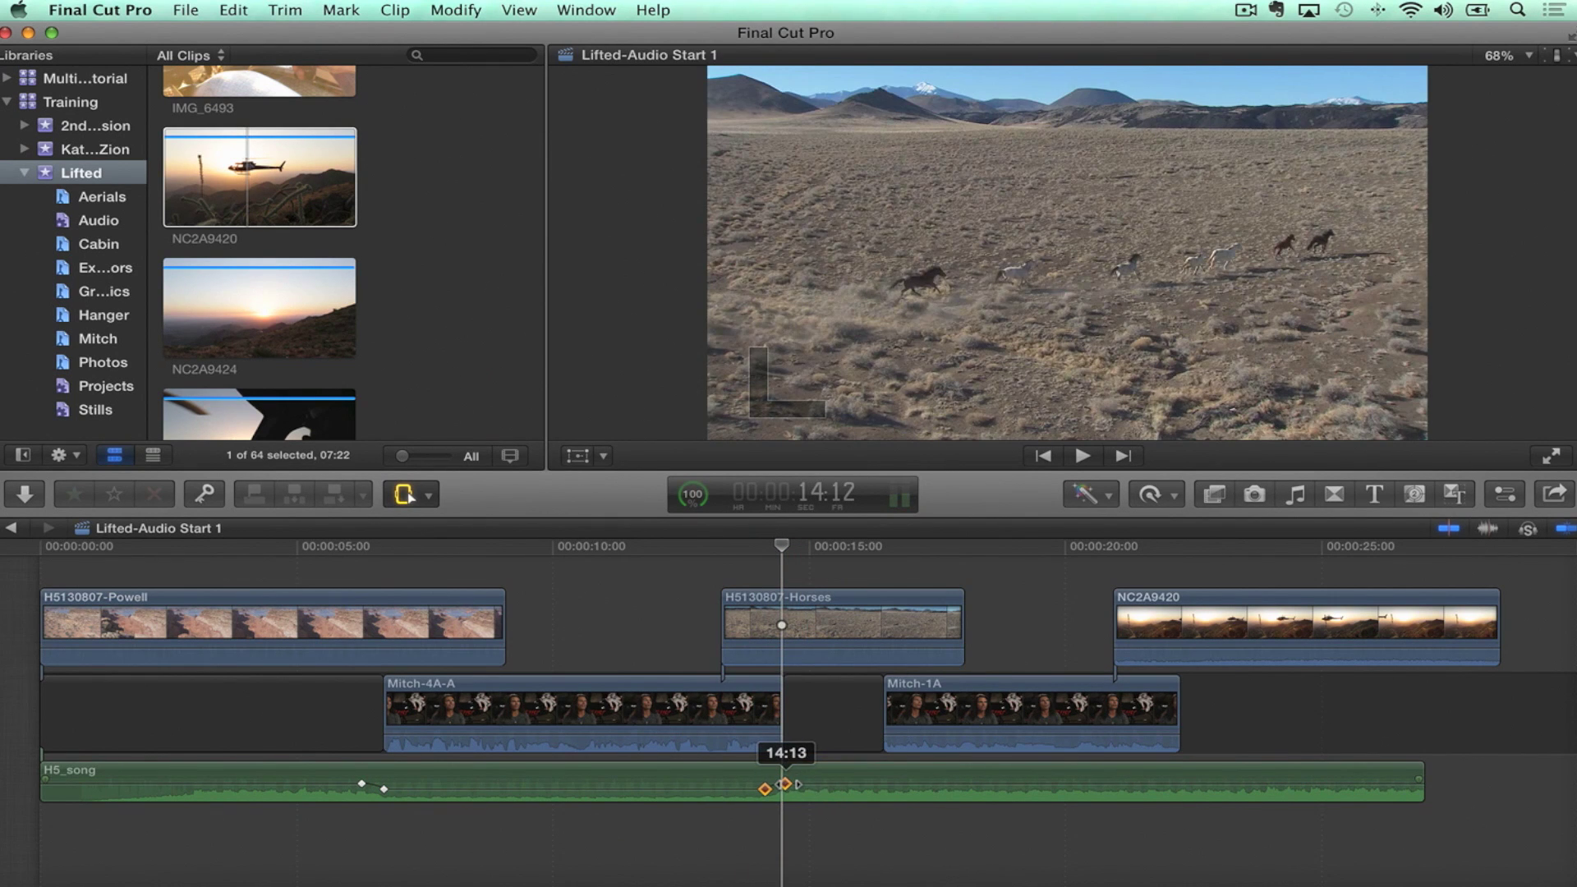
left_click(347, 783)
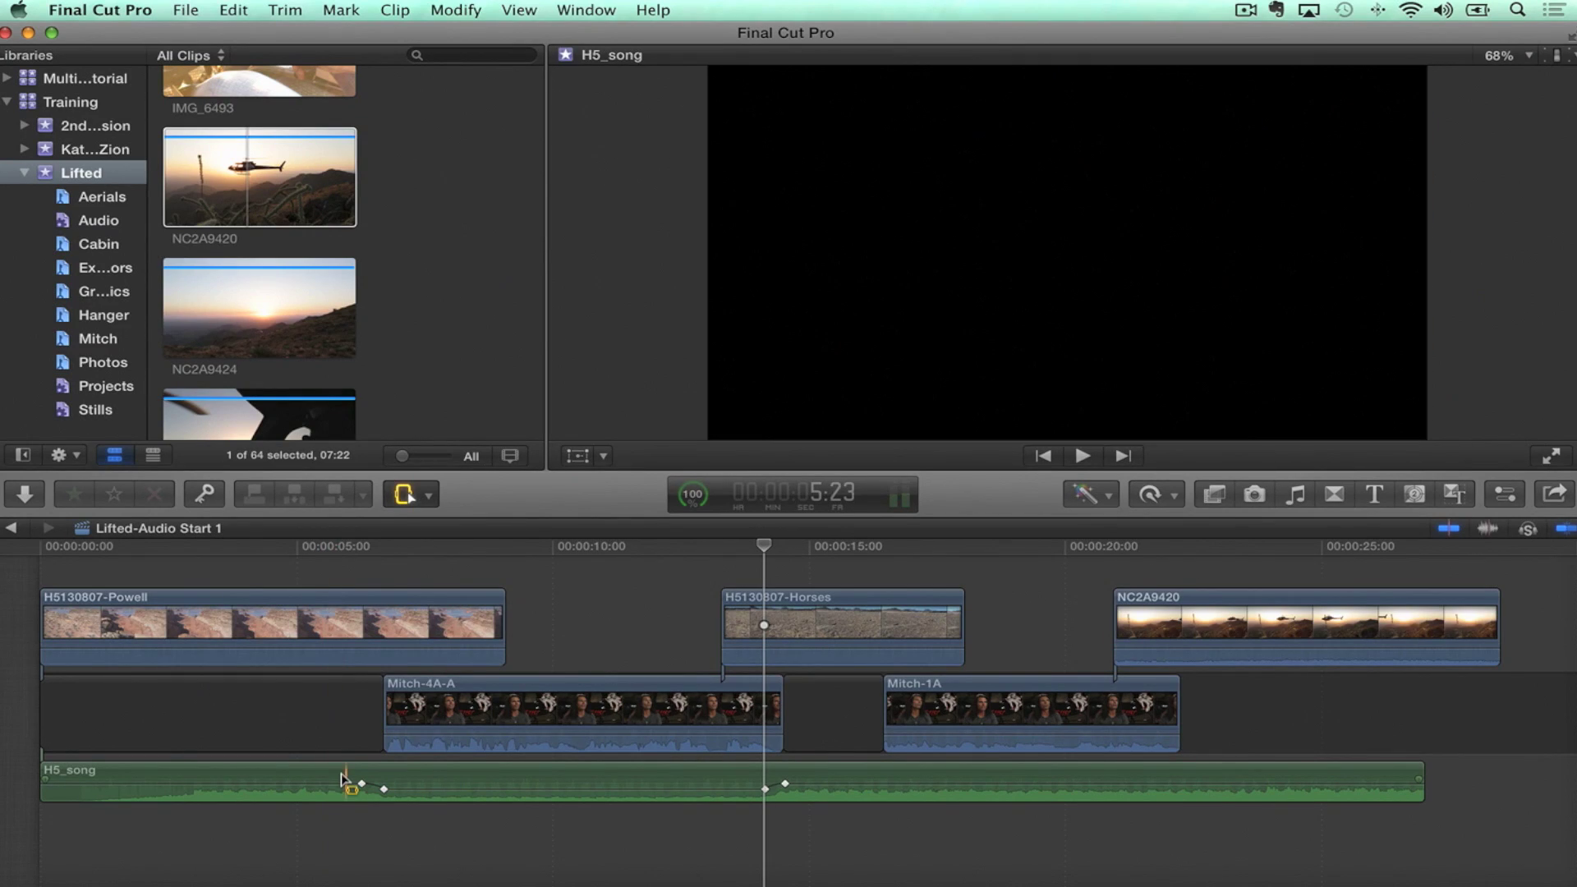
left_click(359, 780)
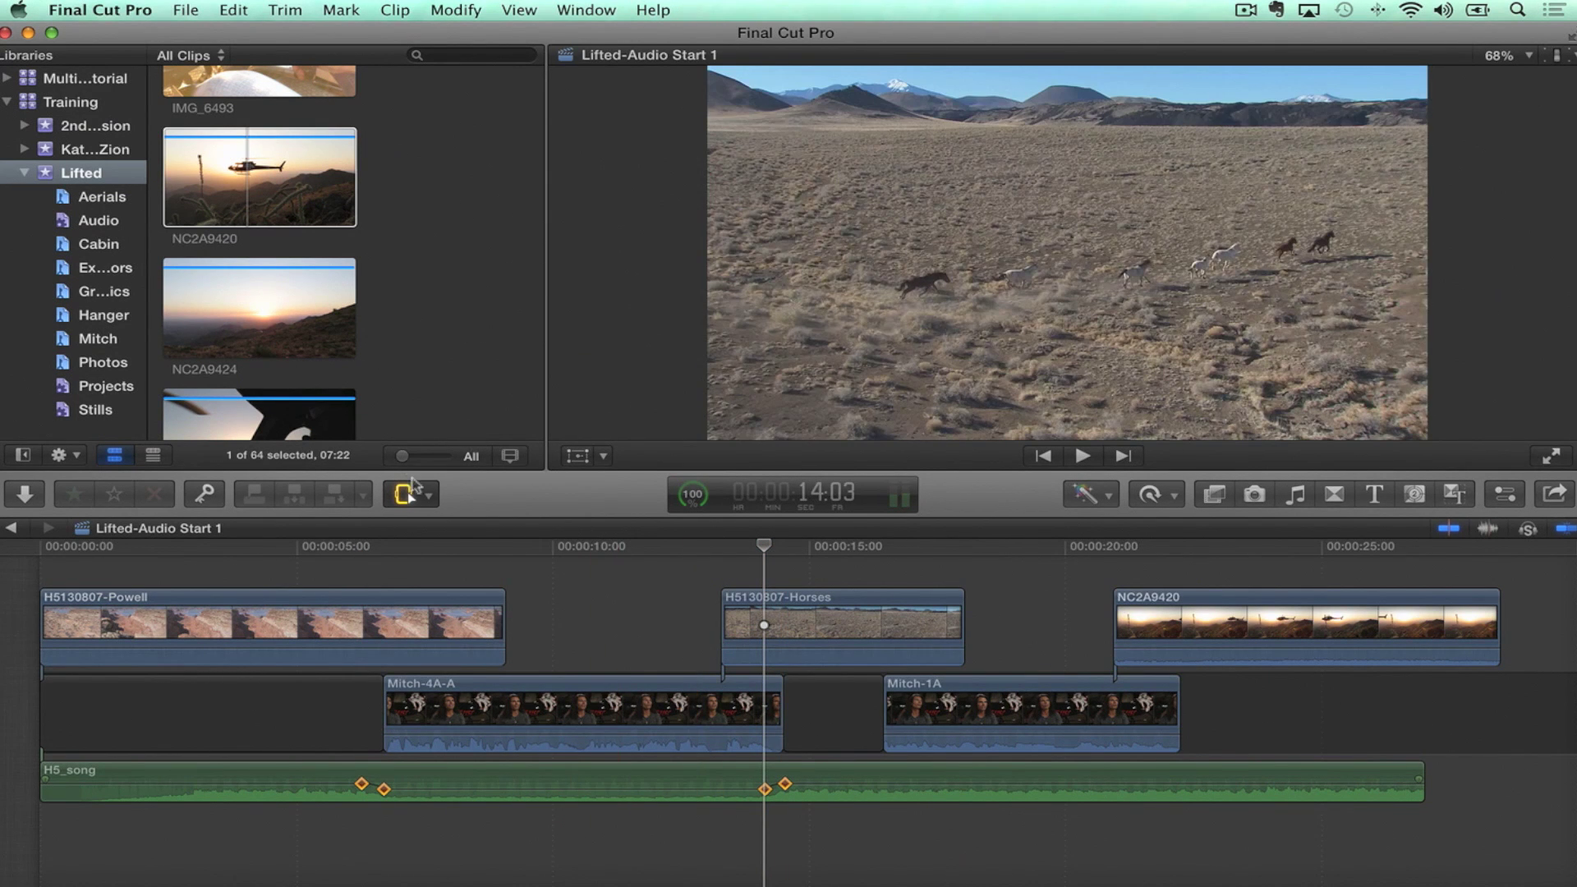
left_click(414, 491)
left_click(425, 522)
Step: Copy the selected H5_song volume keyframes with Edit > Keyframes > Copy
left_click(249, 8)
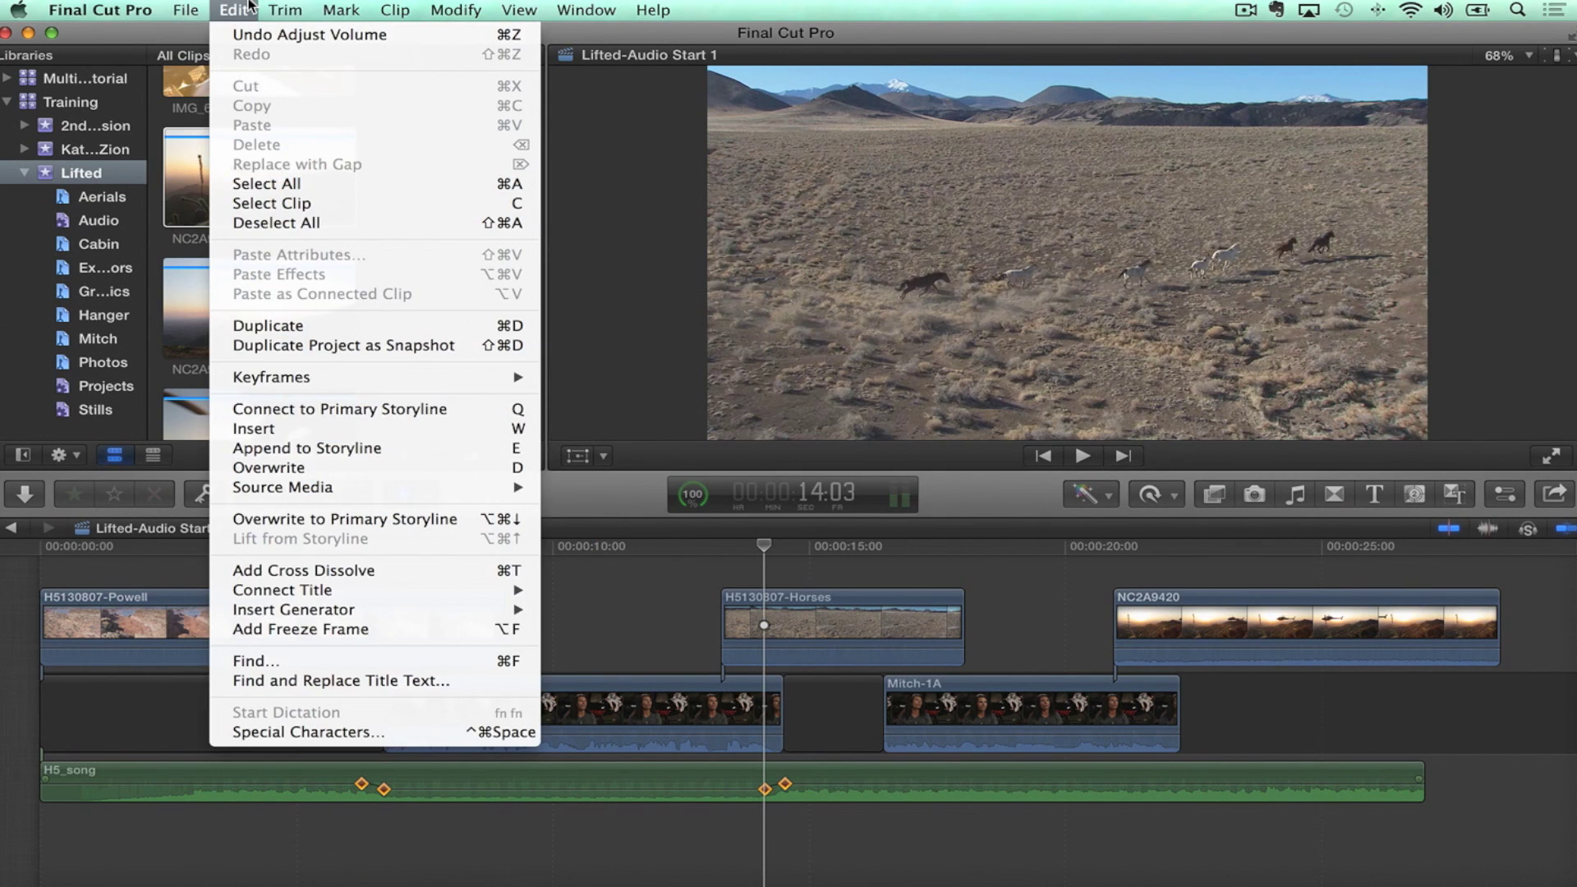
mouse_move(384, 383)
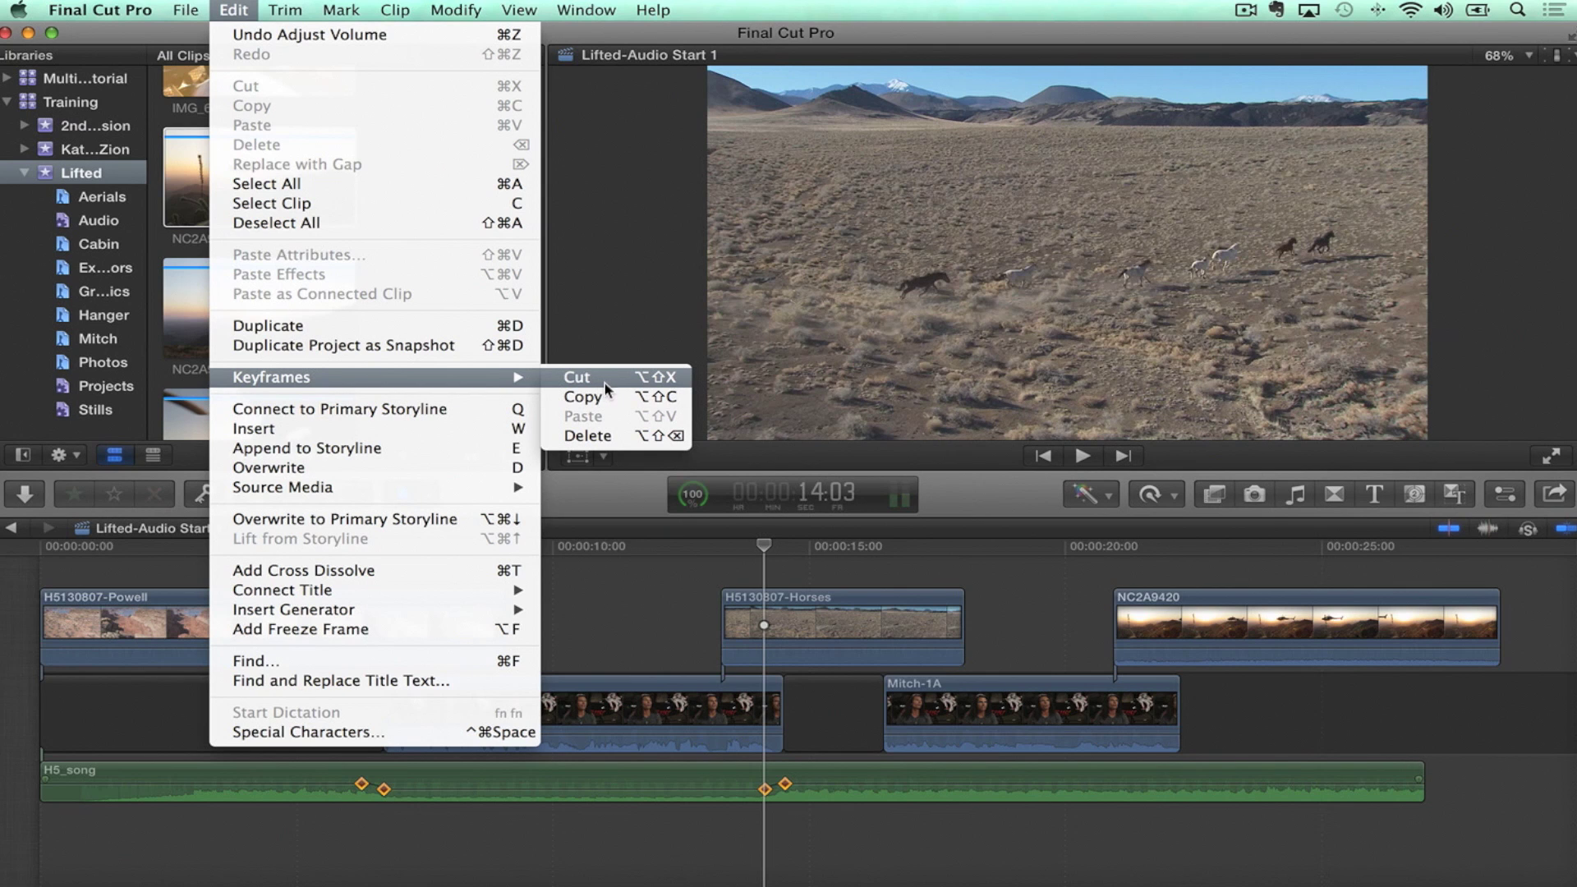
left_click(608, 404)
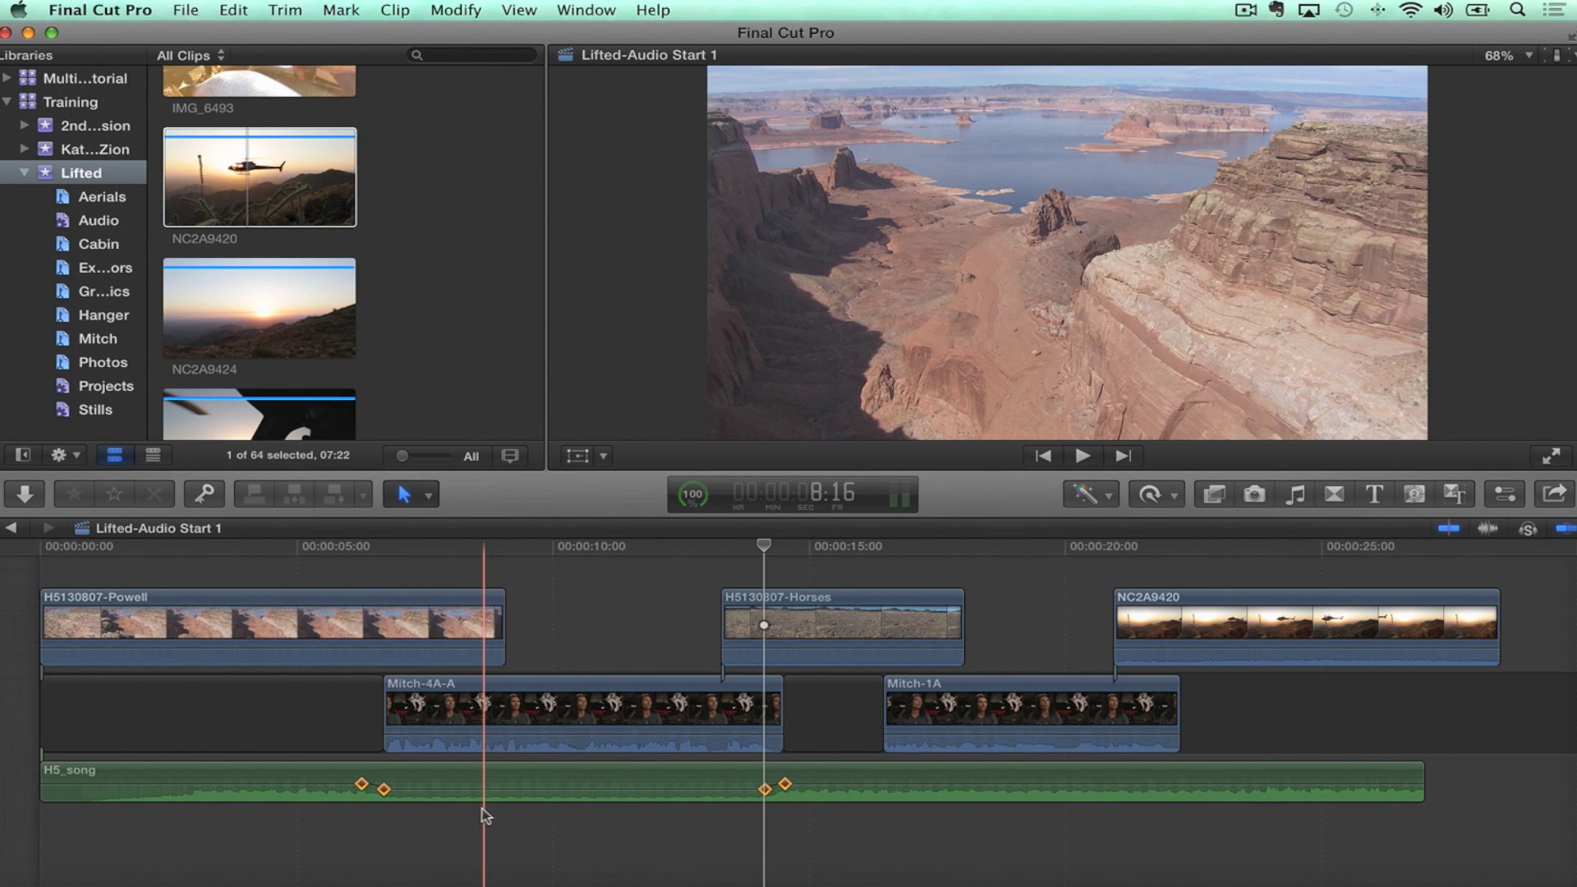
left_click(251, 6)
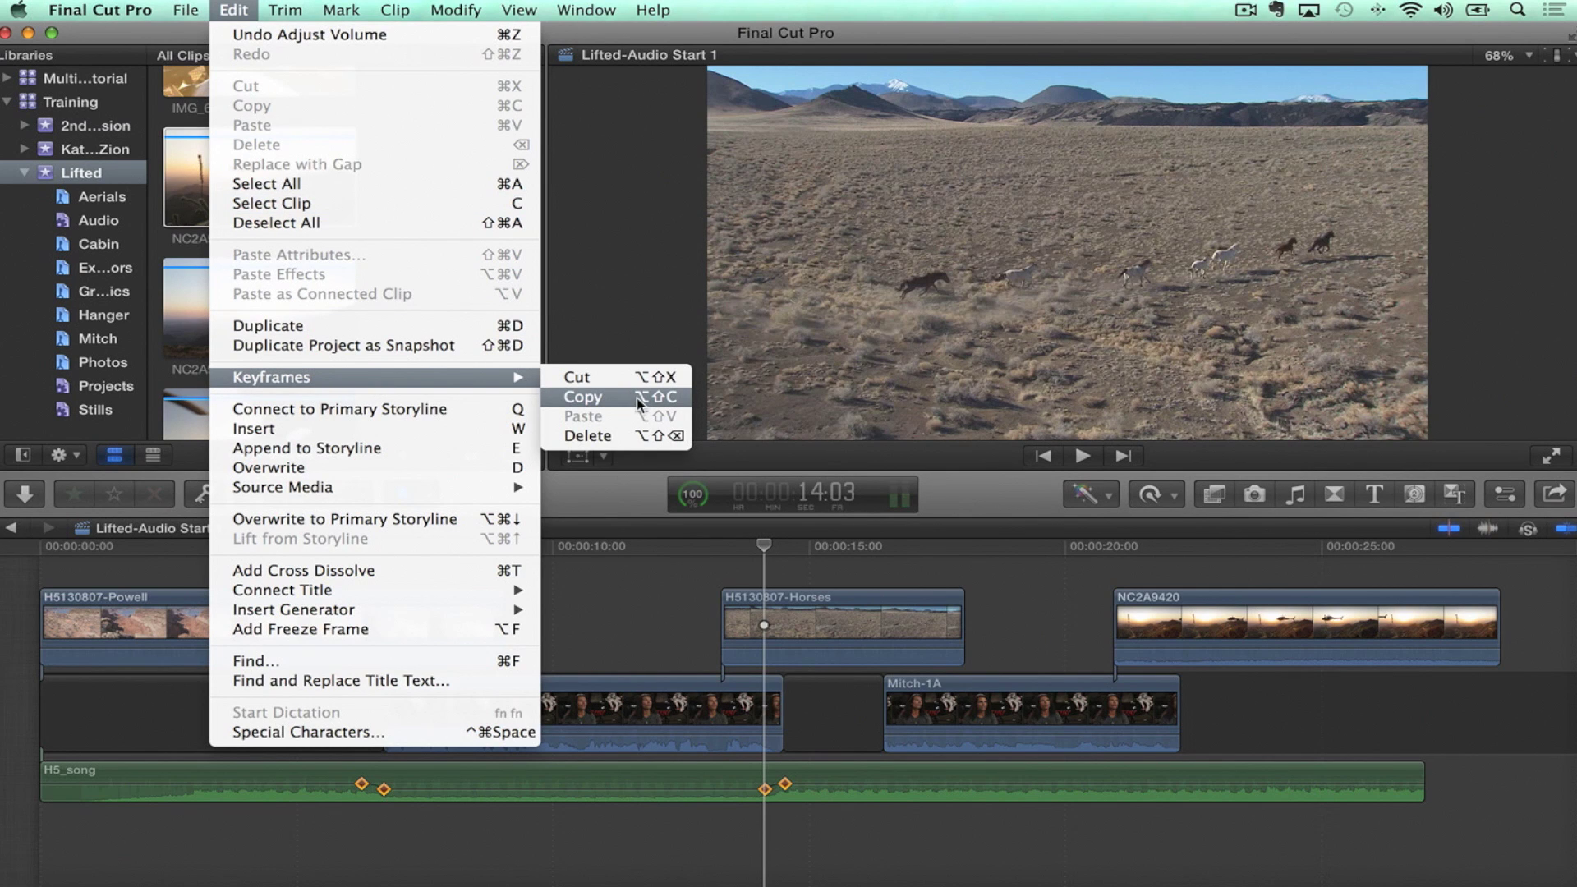
left_click(640, 399)
Step: Set the playhead to 16:03 and paste the keyframes onto the H5130807-Horses clip
left_click(878, 547)
left_click_drag(878, 549, 866, 548)
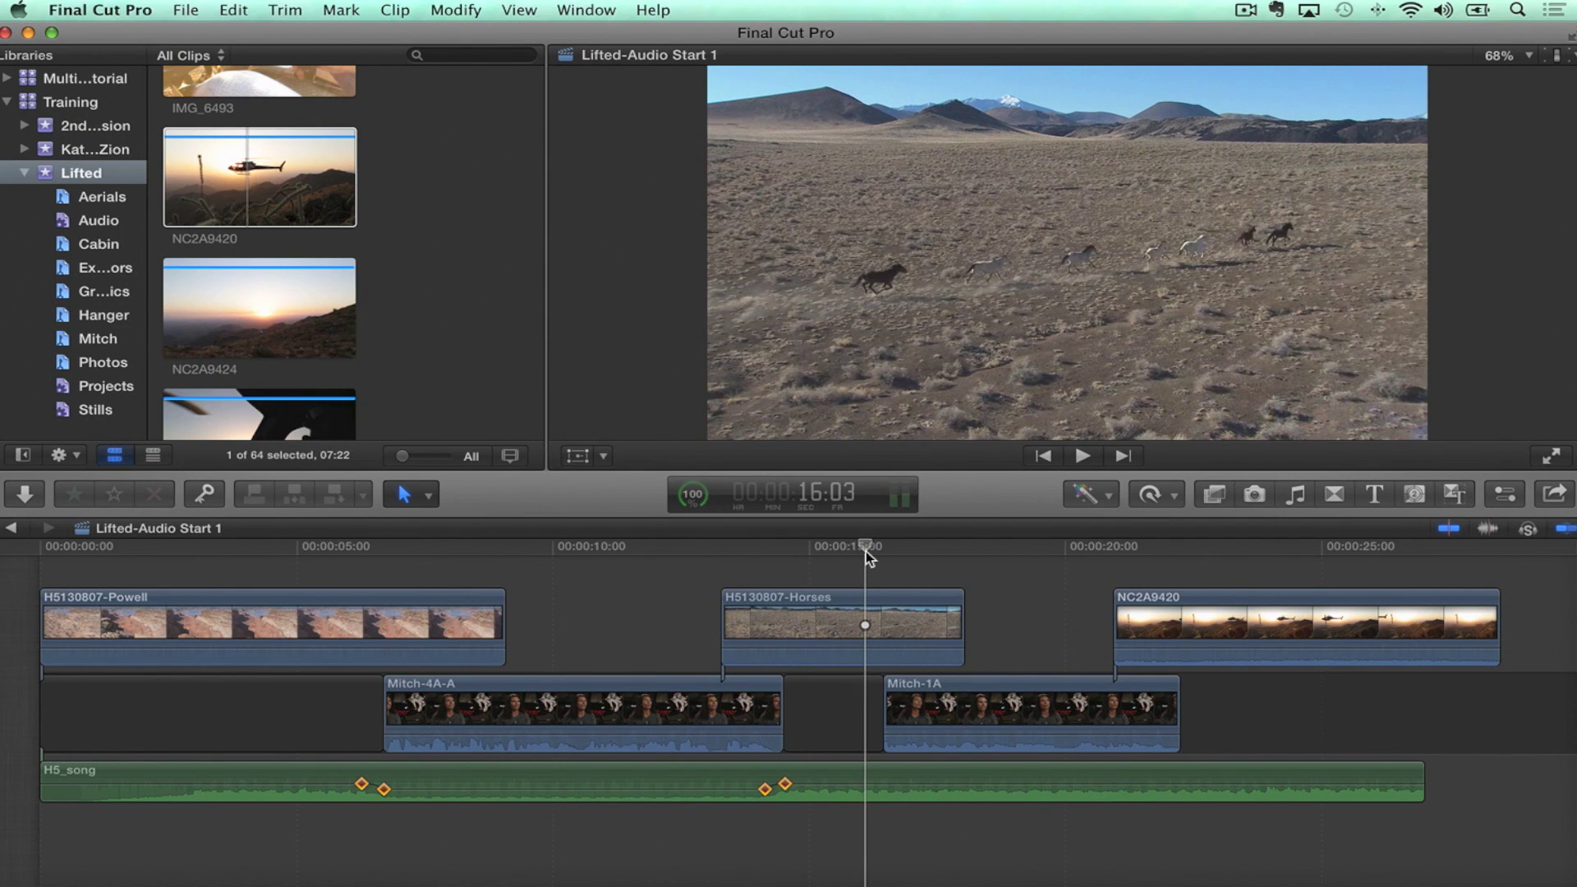
left_click(223, 12)
mouse_move(330, 378)
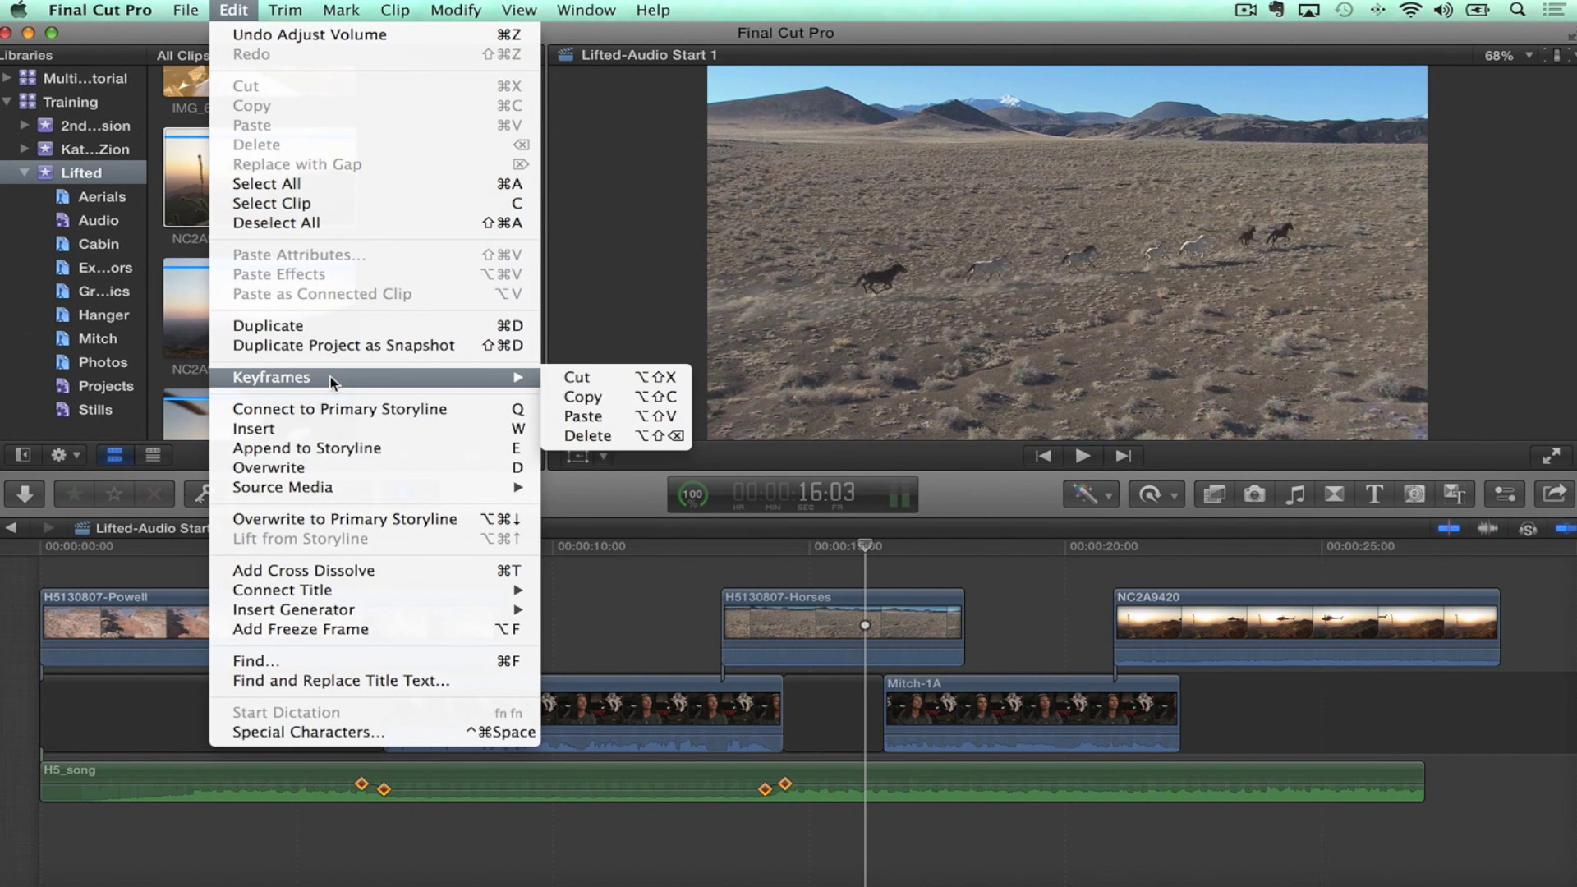
left_click(597, 419)
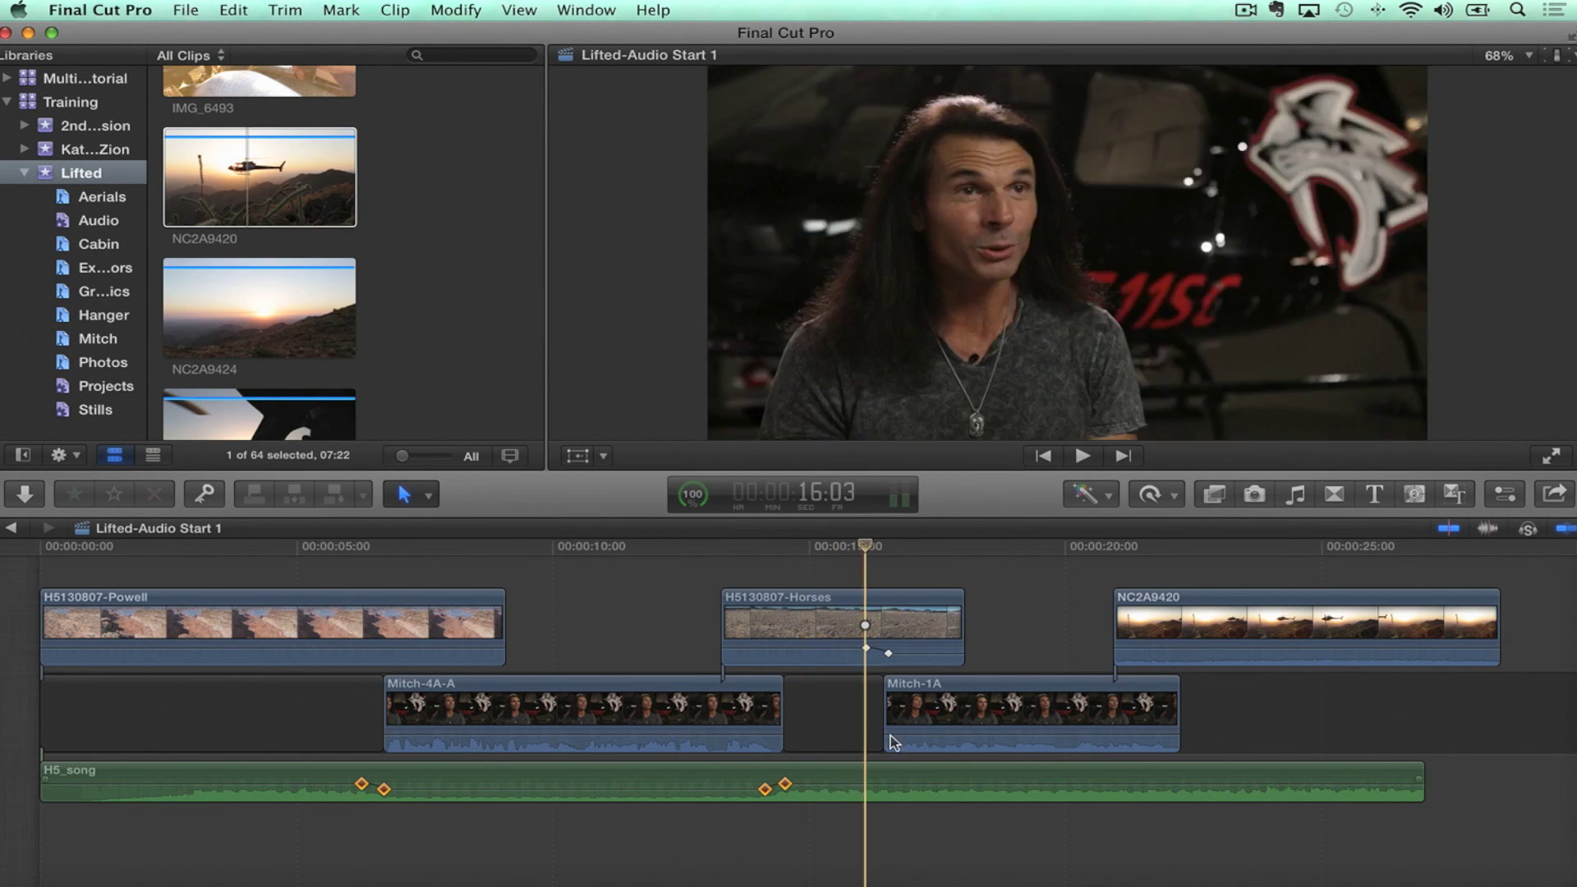
Step: Paste the copied volume keyframes onto the H5_song music clip
left_click(864, 779)
left_click(233, 10)
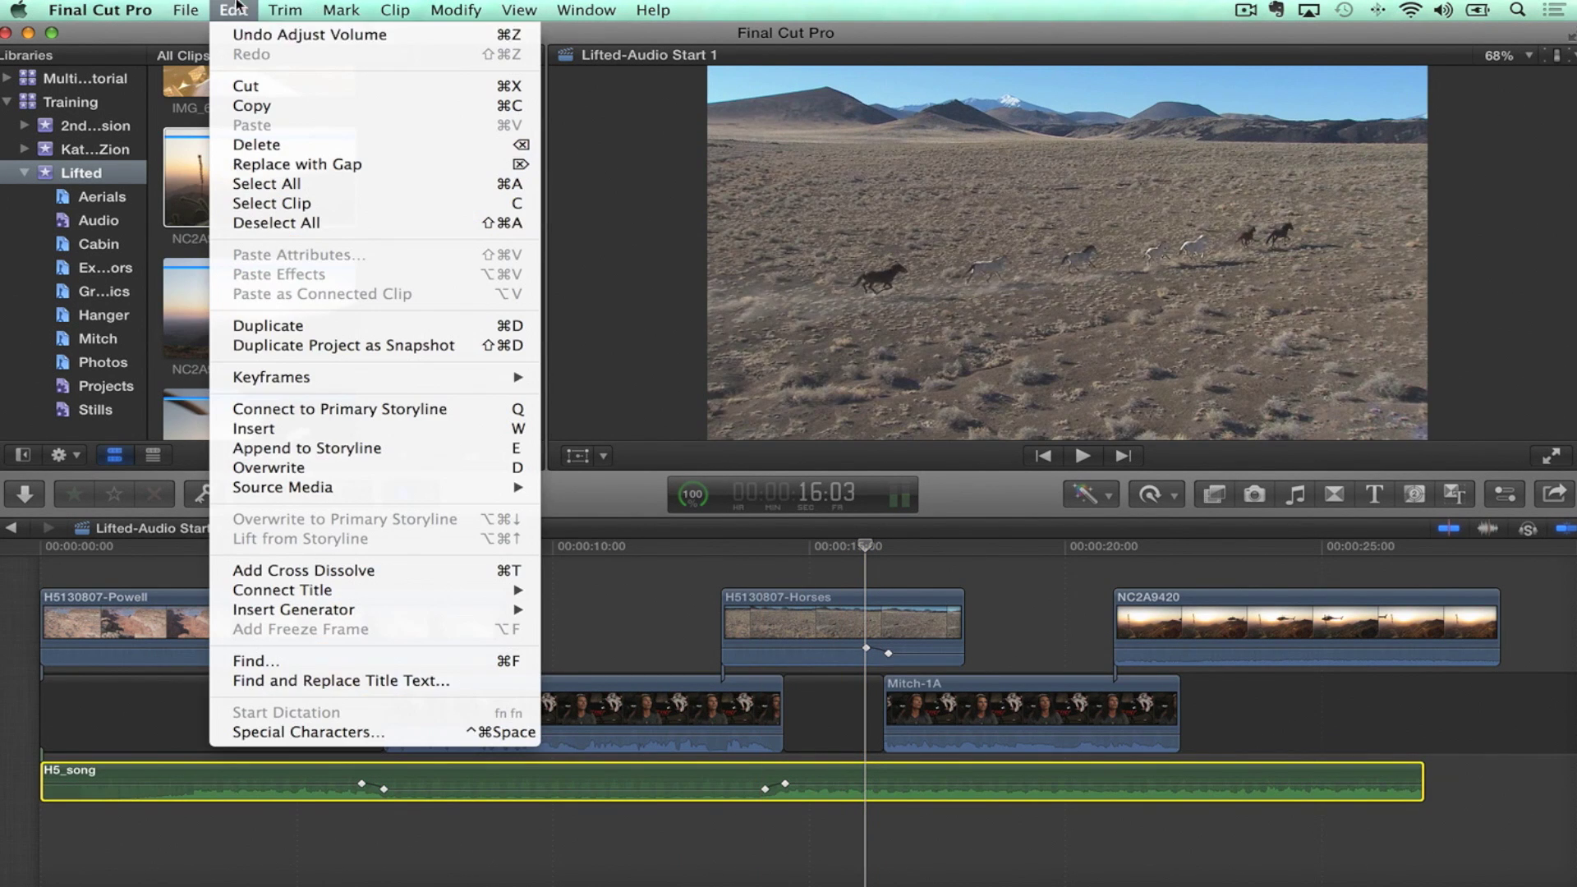
mouse_move(374, 385)
left_click(642, 417)
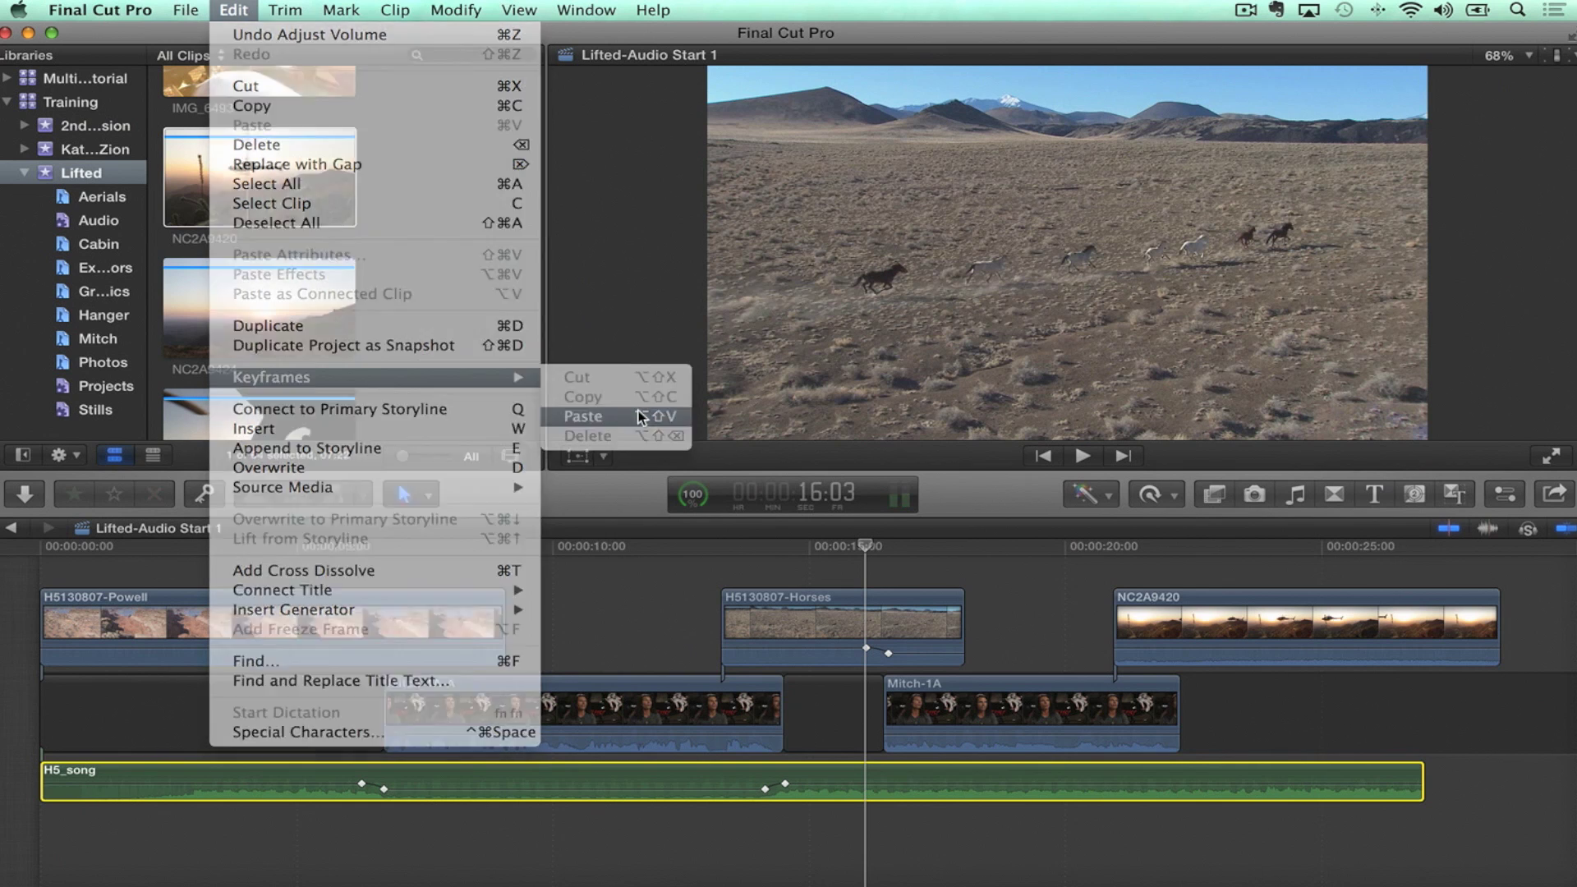
Step: Slide the new volume dip earlier to about 22:00 and deselect it
left_click(1204, 859)
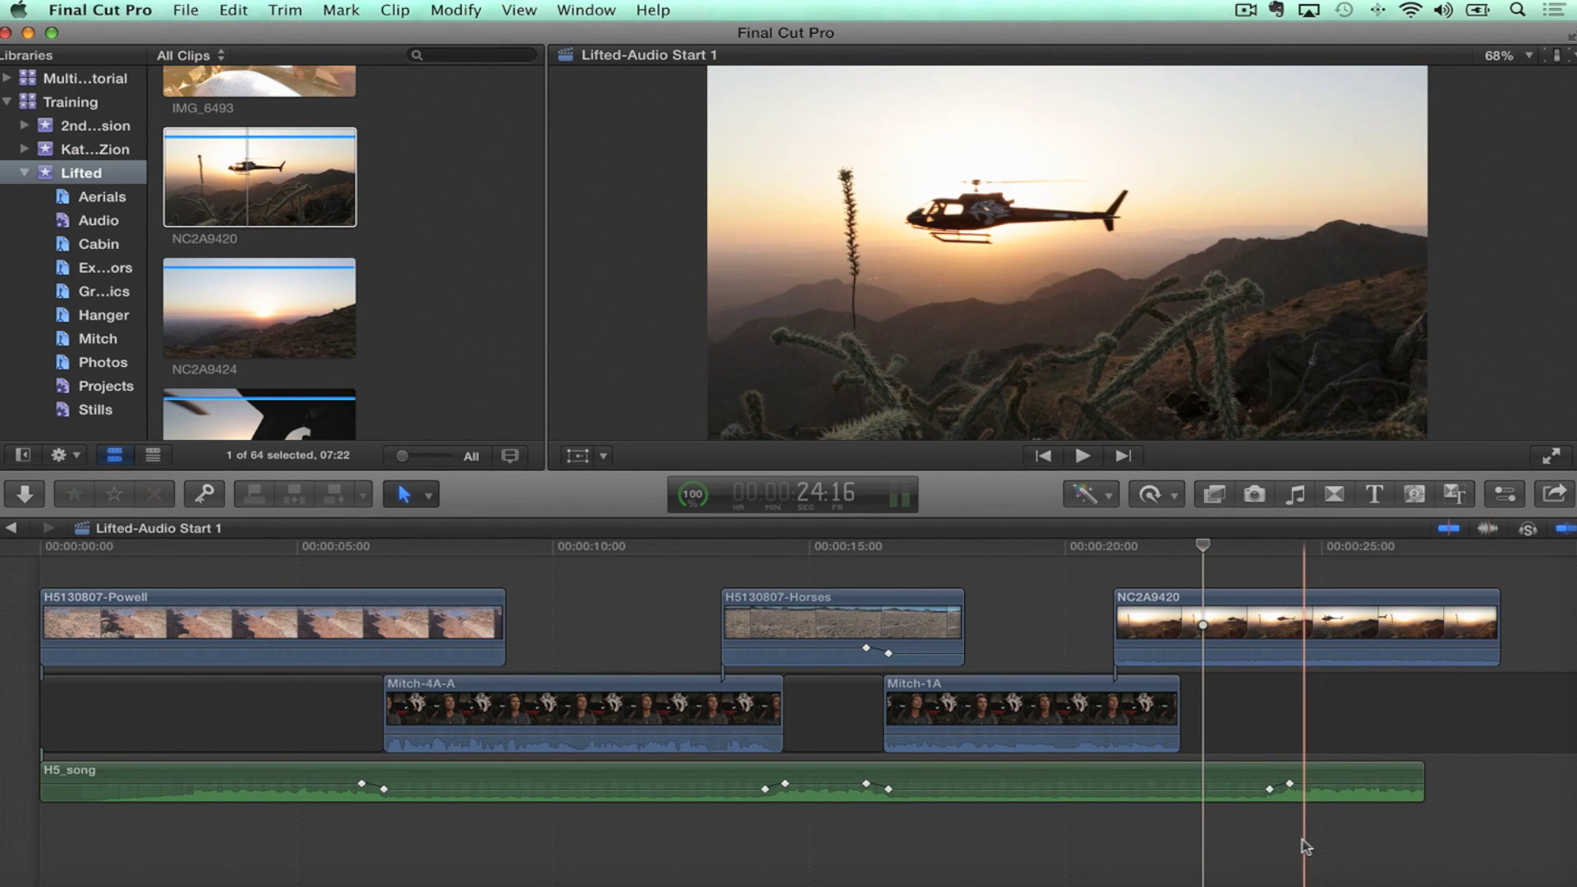
left_click_drag(1319, 773, 1253, 789)
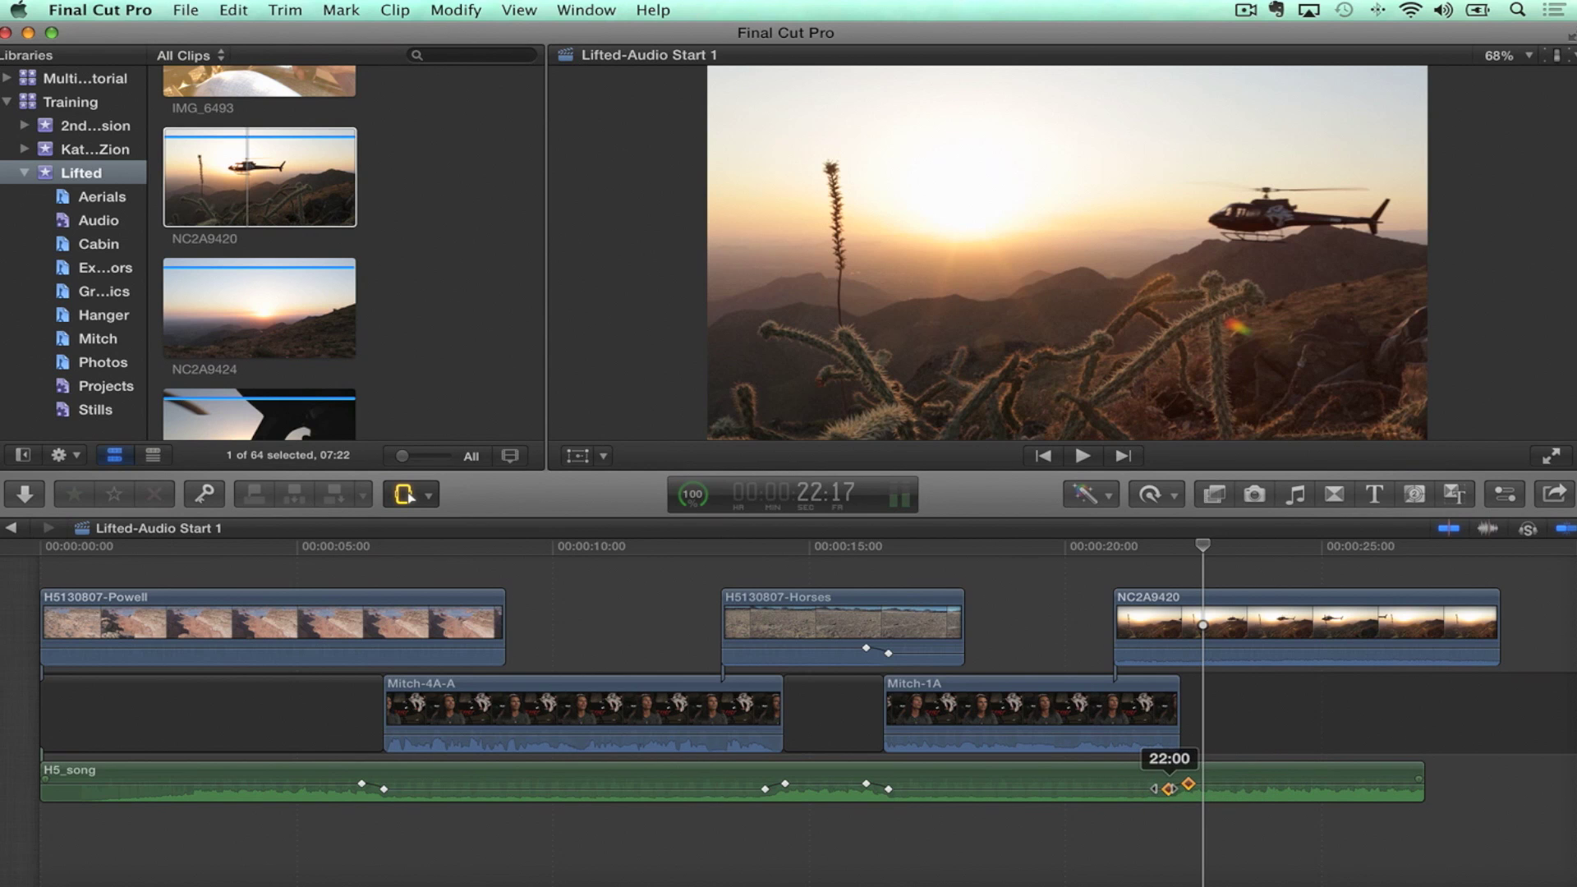
left_click(1081, 845)
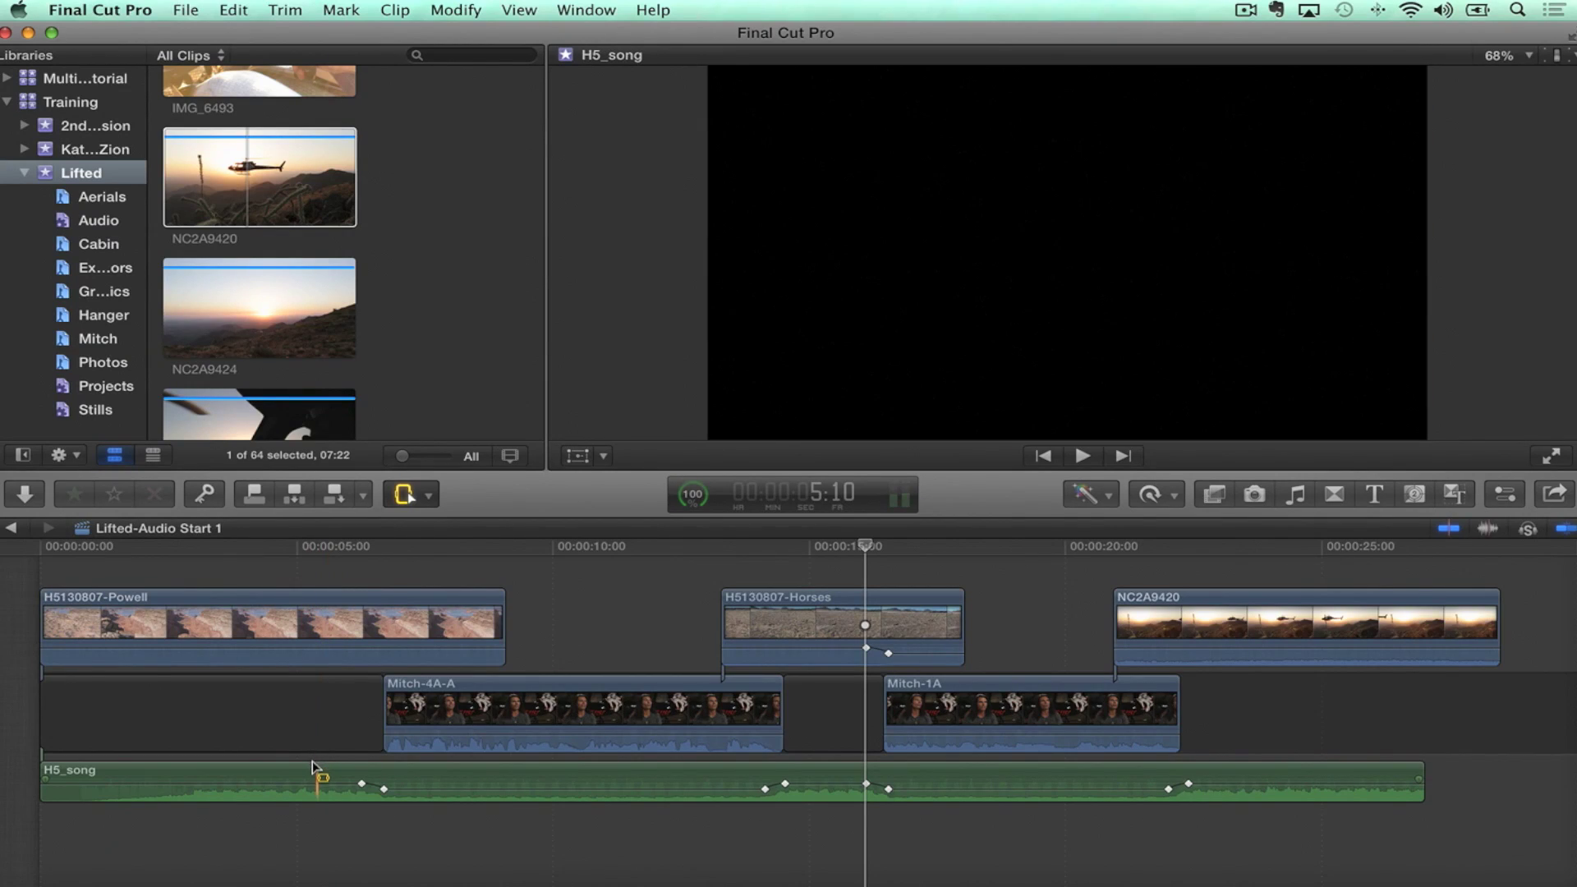
left_click_drag(318, 776, 1270, 811)
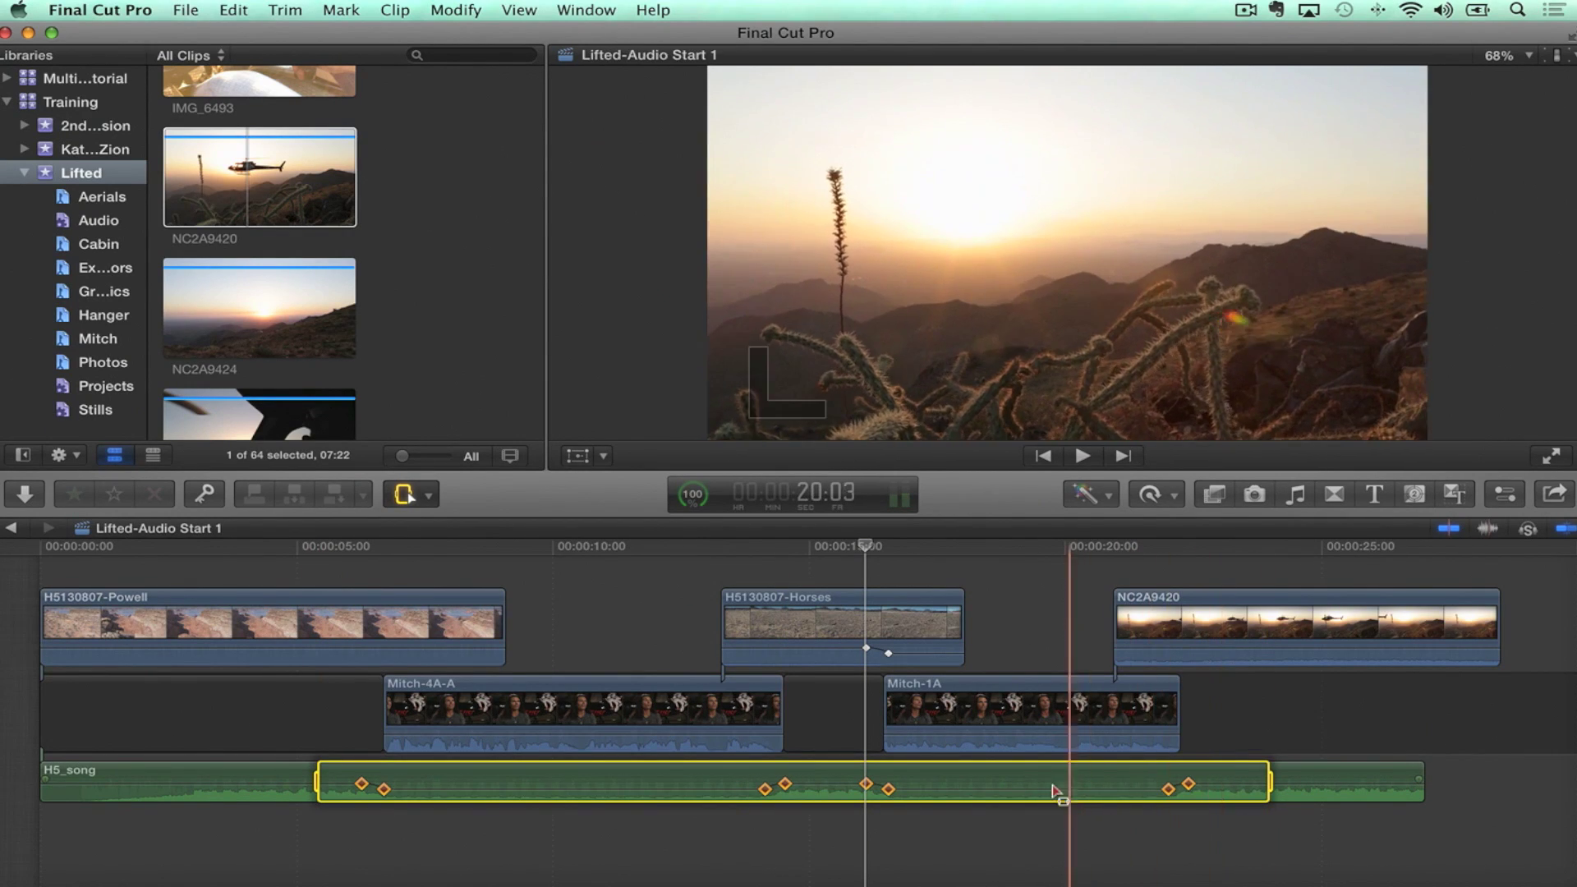
left_click_drag(1056, 793, 1058, 789)
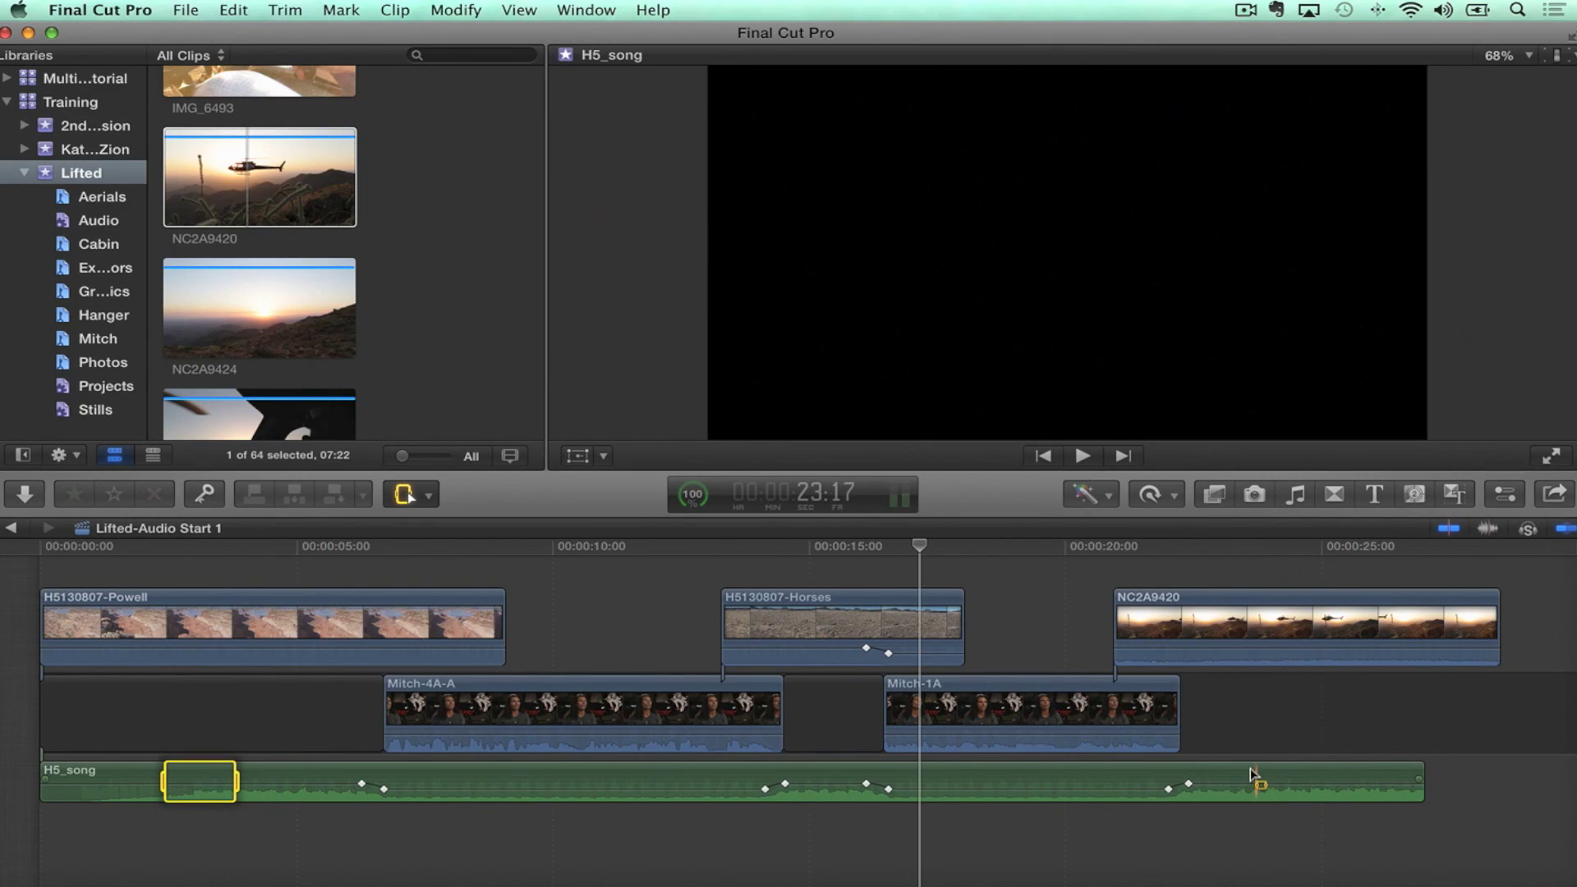
left_click_drag(1237, 772, 1338, 775)
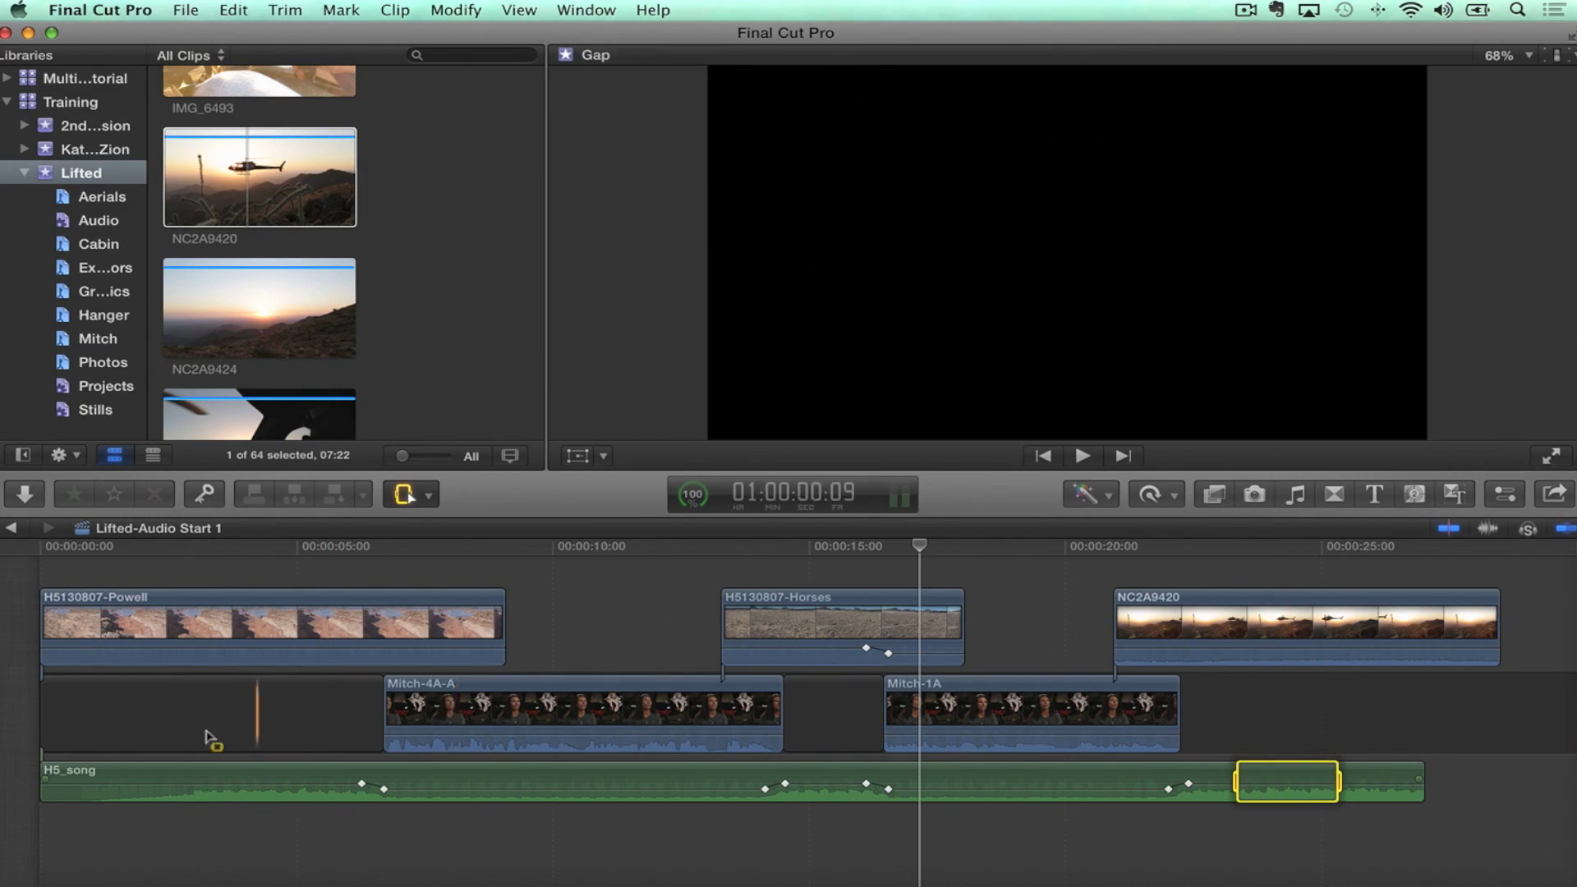
left_click_drag(154, 776, 249, 777)
left_click(326, 869)
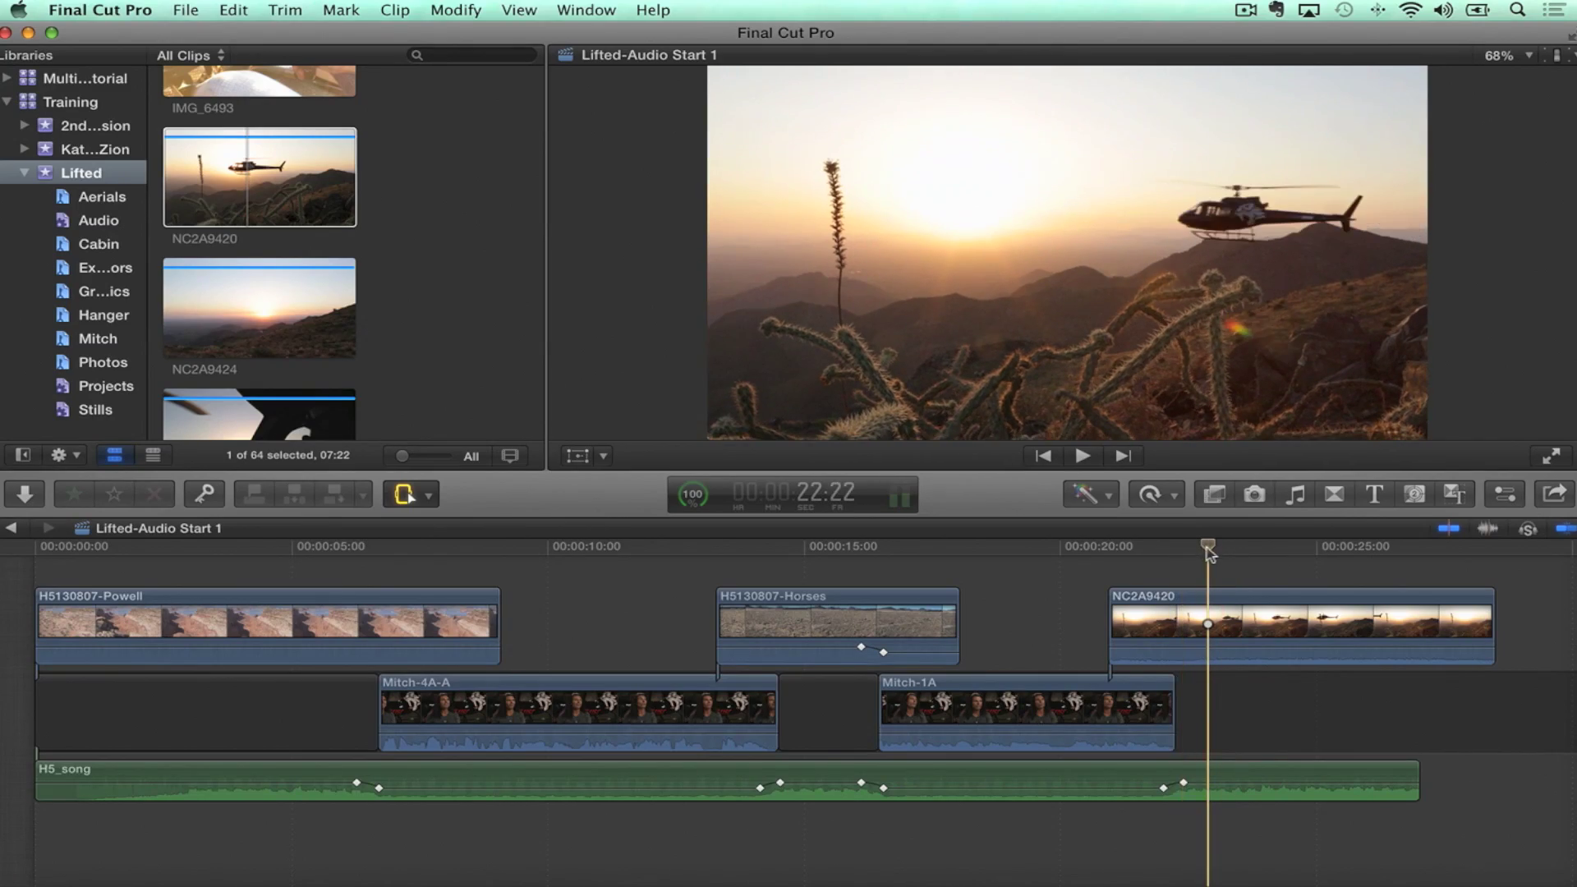
left_click_drag(1206, 547, 1314, 548)
left_click(1257, 563)
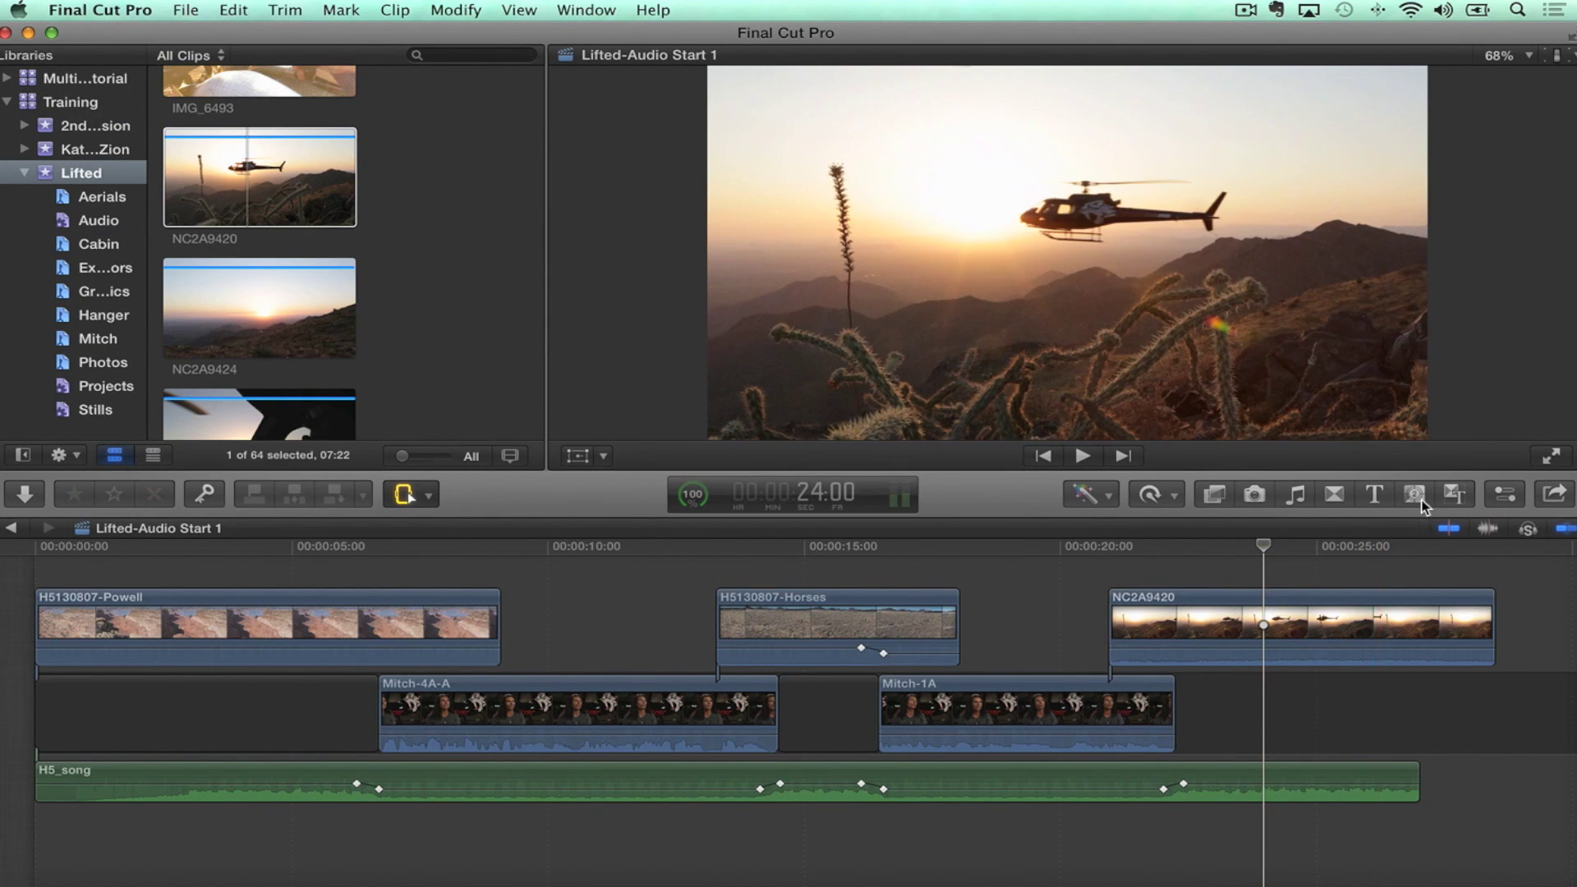
left_click(1213, 494)
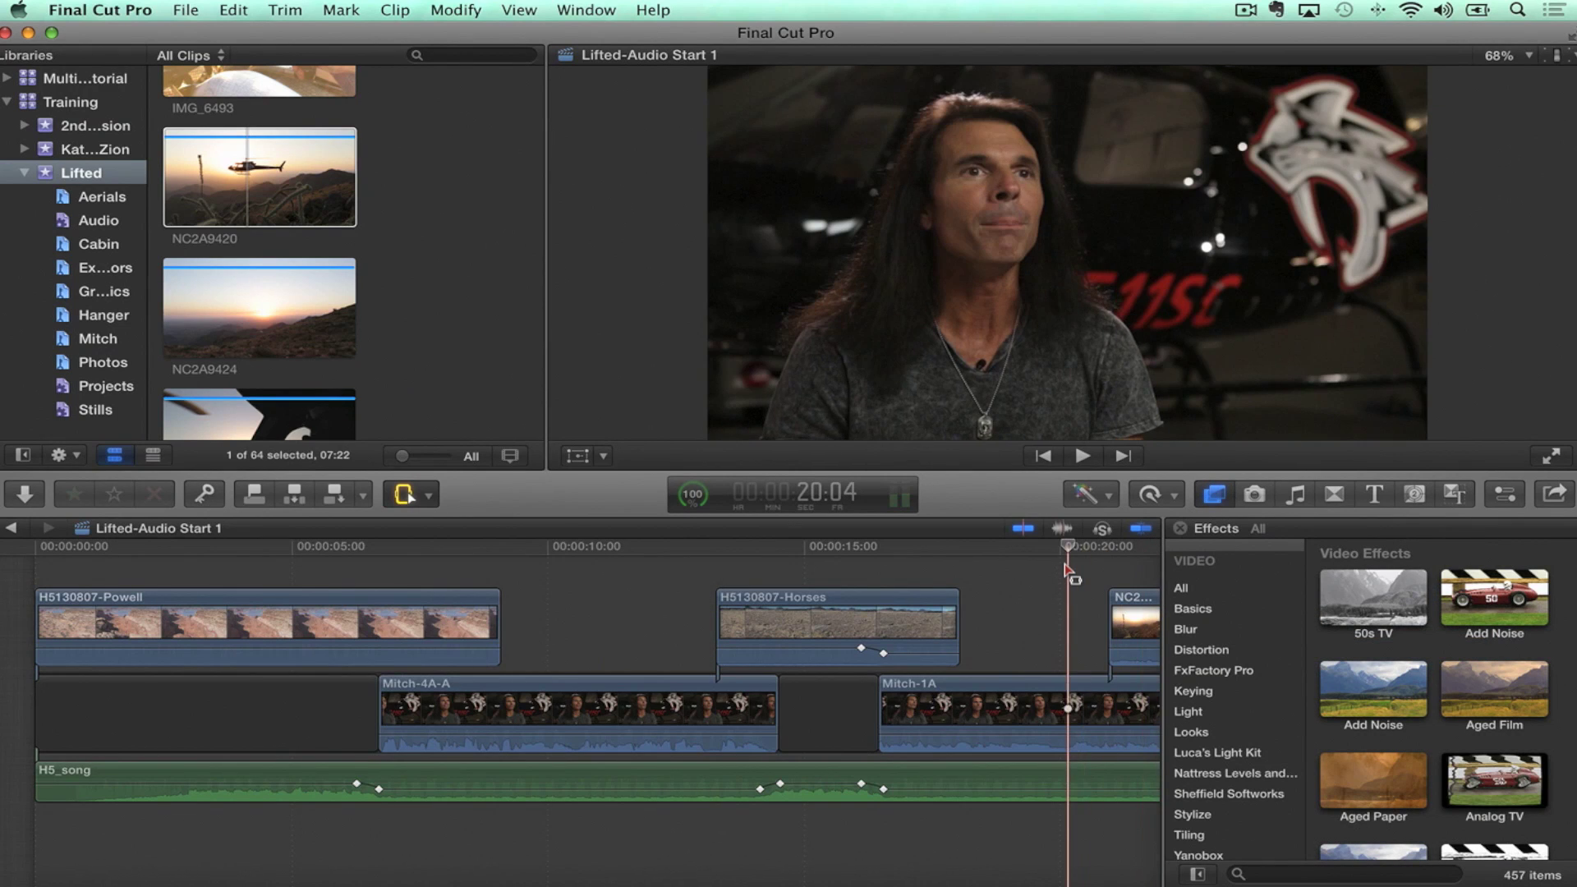
Step: Fit the project in the timeline, search effects for 'heat', and drop Heat onto NC2A9420
key("super+minus")
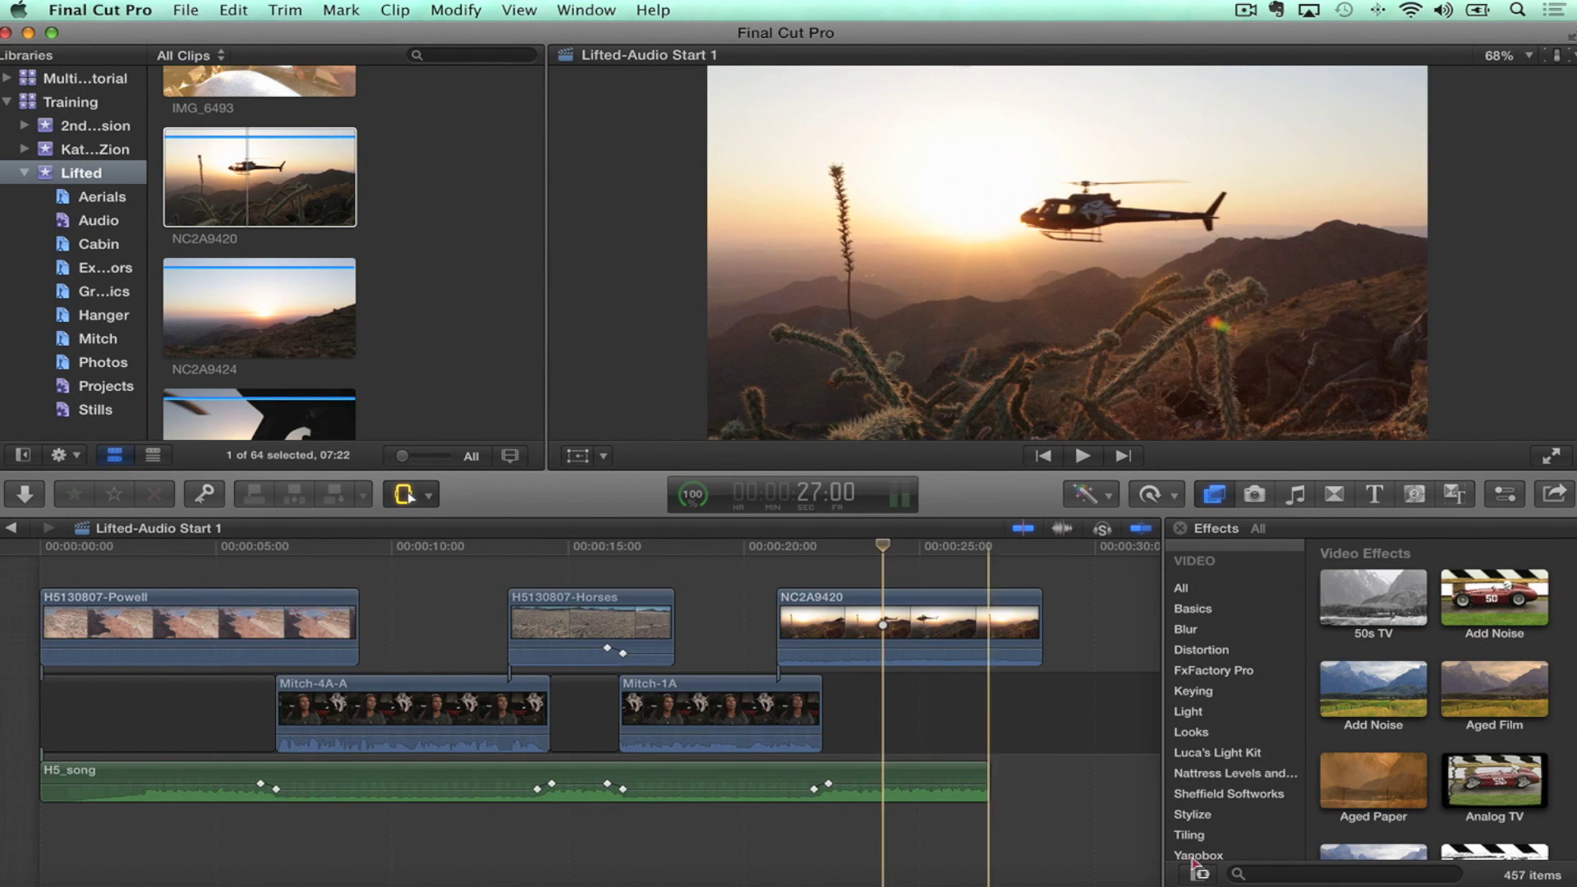
left_click(1294, 874)
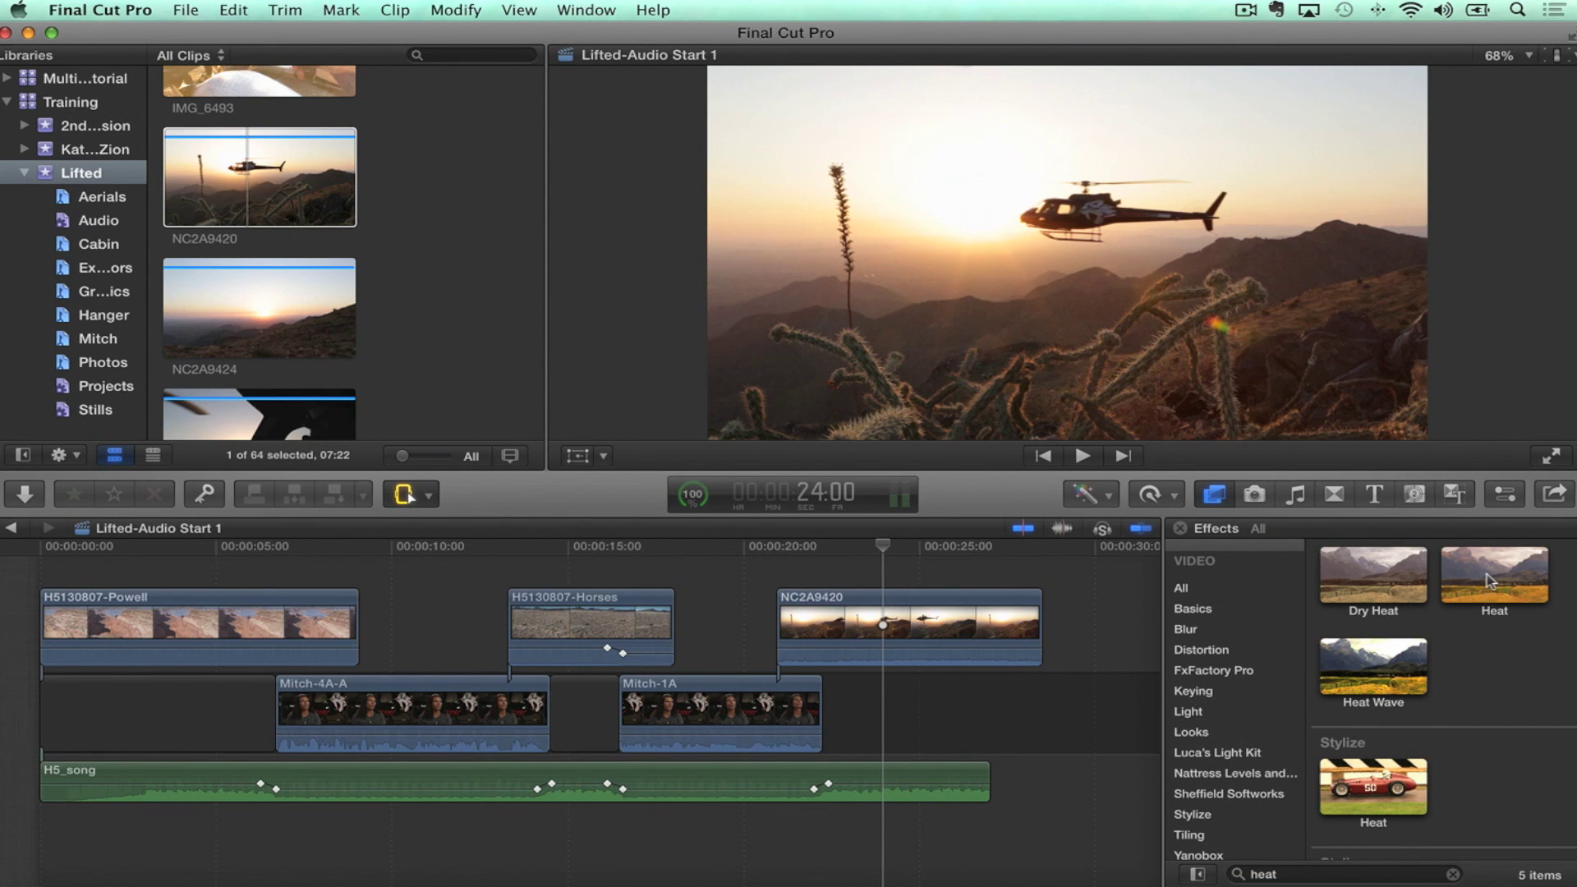
left_click_drag(1500, 573, 904, 622)
left_click_drag(832, 561, 883, 546)
Step: Select NC2A9420 with the playhead at 25:04 and show its Video Animation lanes
left_click(914, 621)
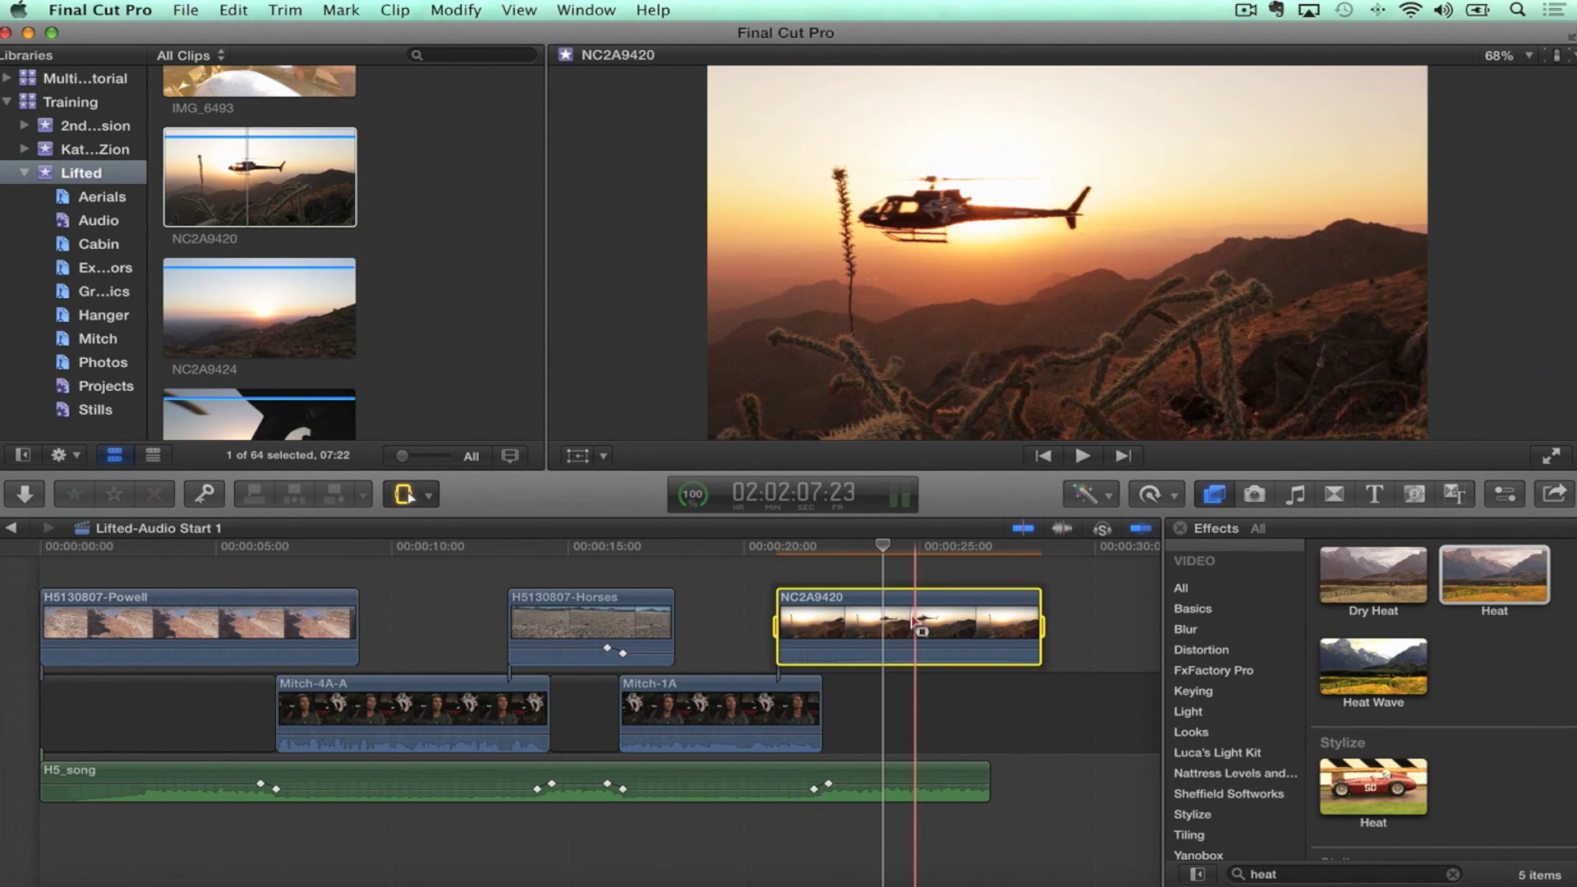
scroll(1181, 618, "up", 1)
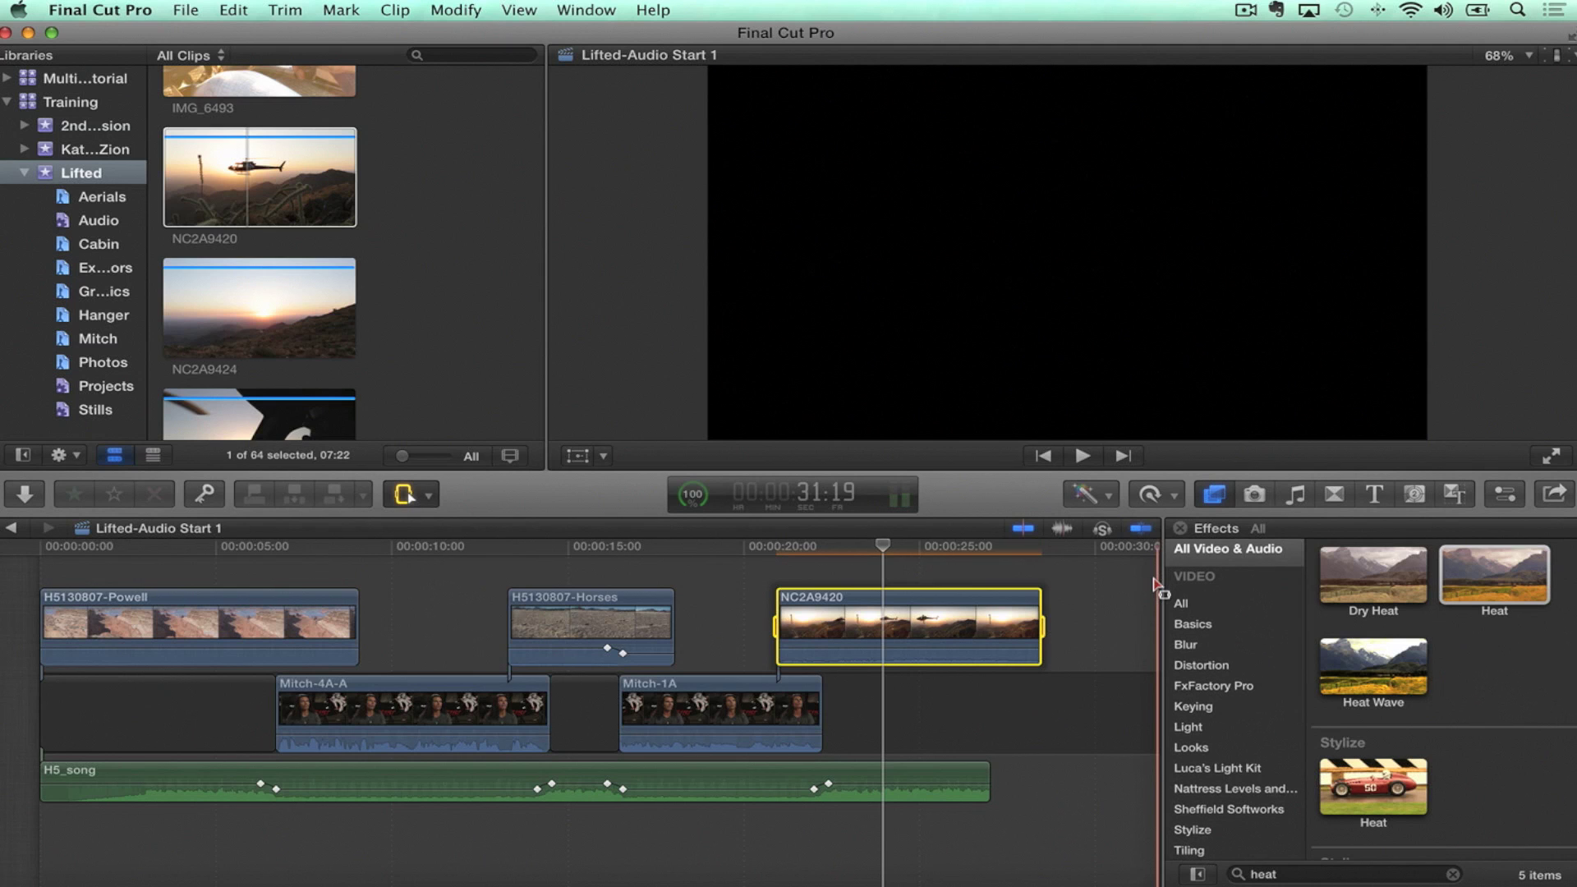
left_click(923, 567)
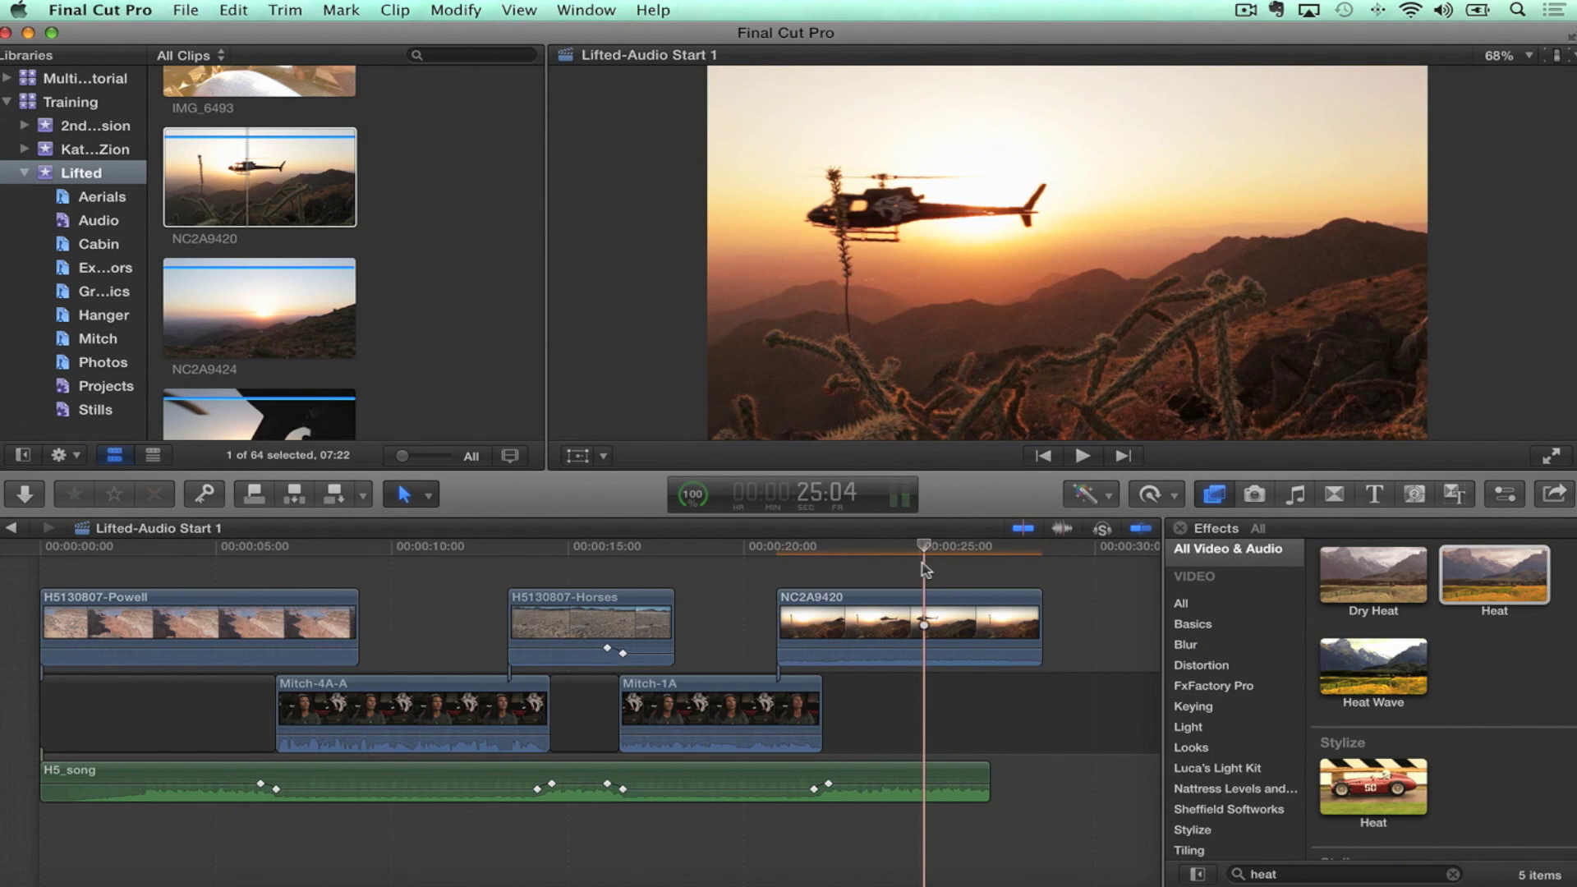
left_click(926, 600)
key("ctrl+v")
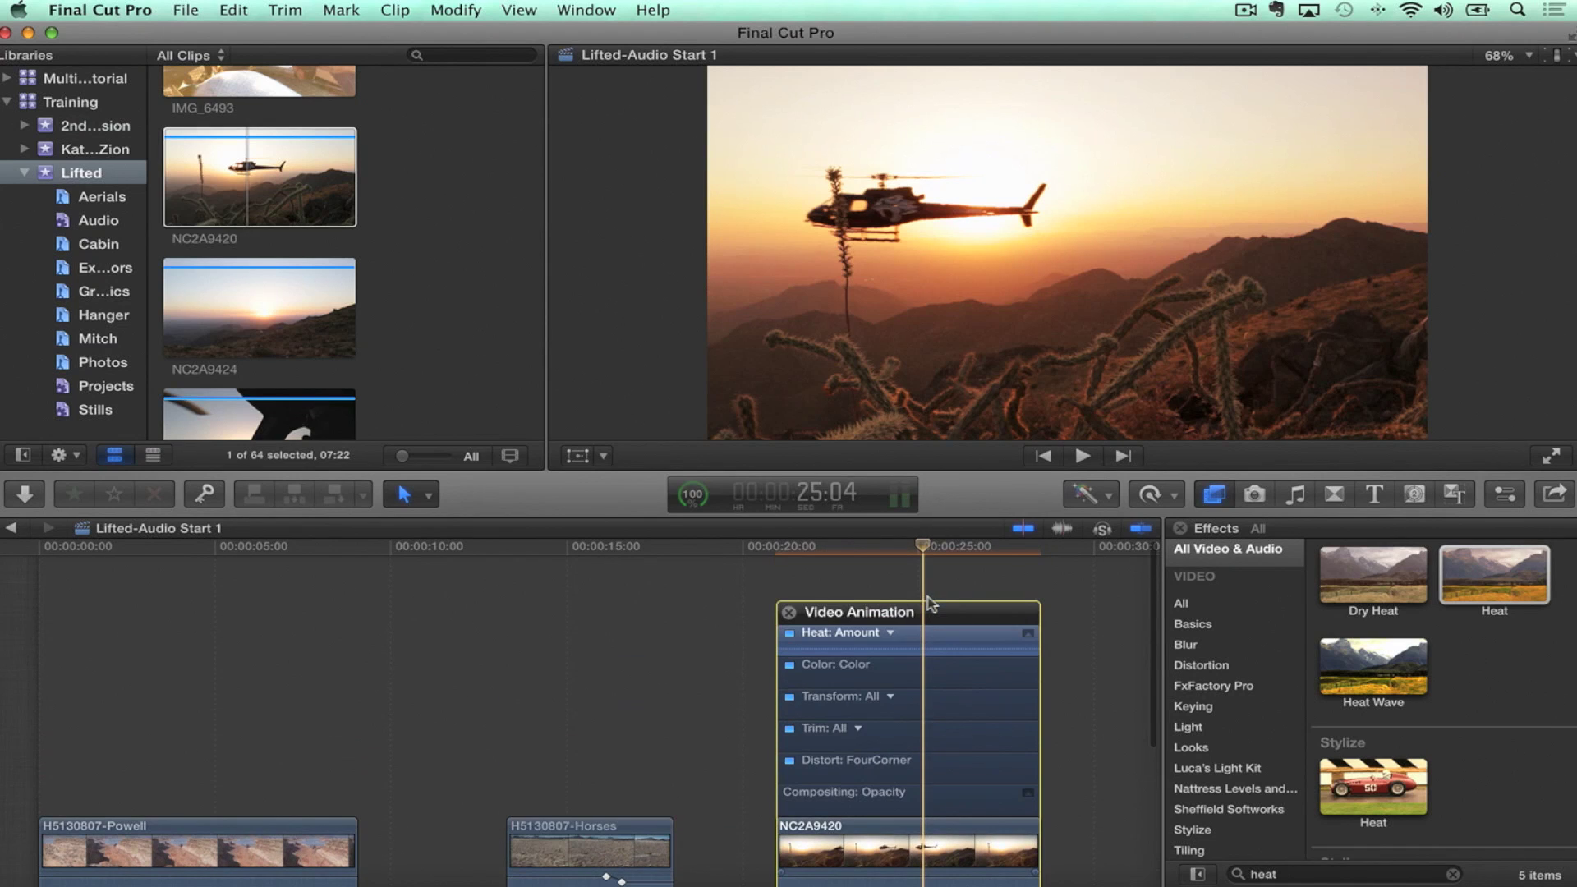
Step: Expand Heat: Amount, raise a stretch to 77 with four keyframes, and slide them earlier
left_click(1027, 634)
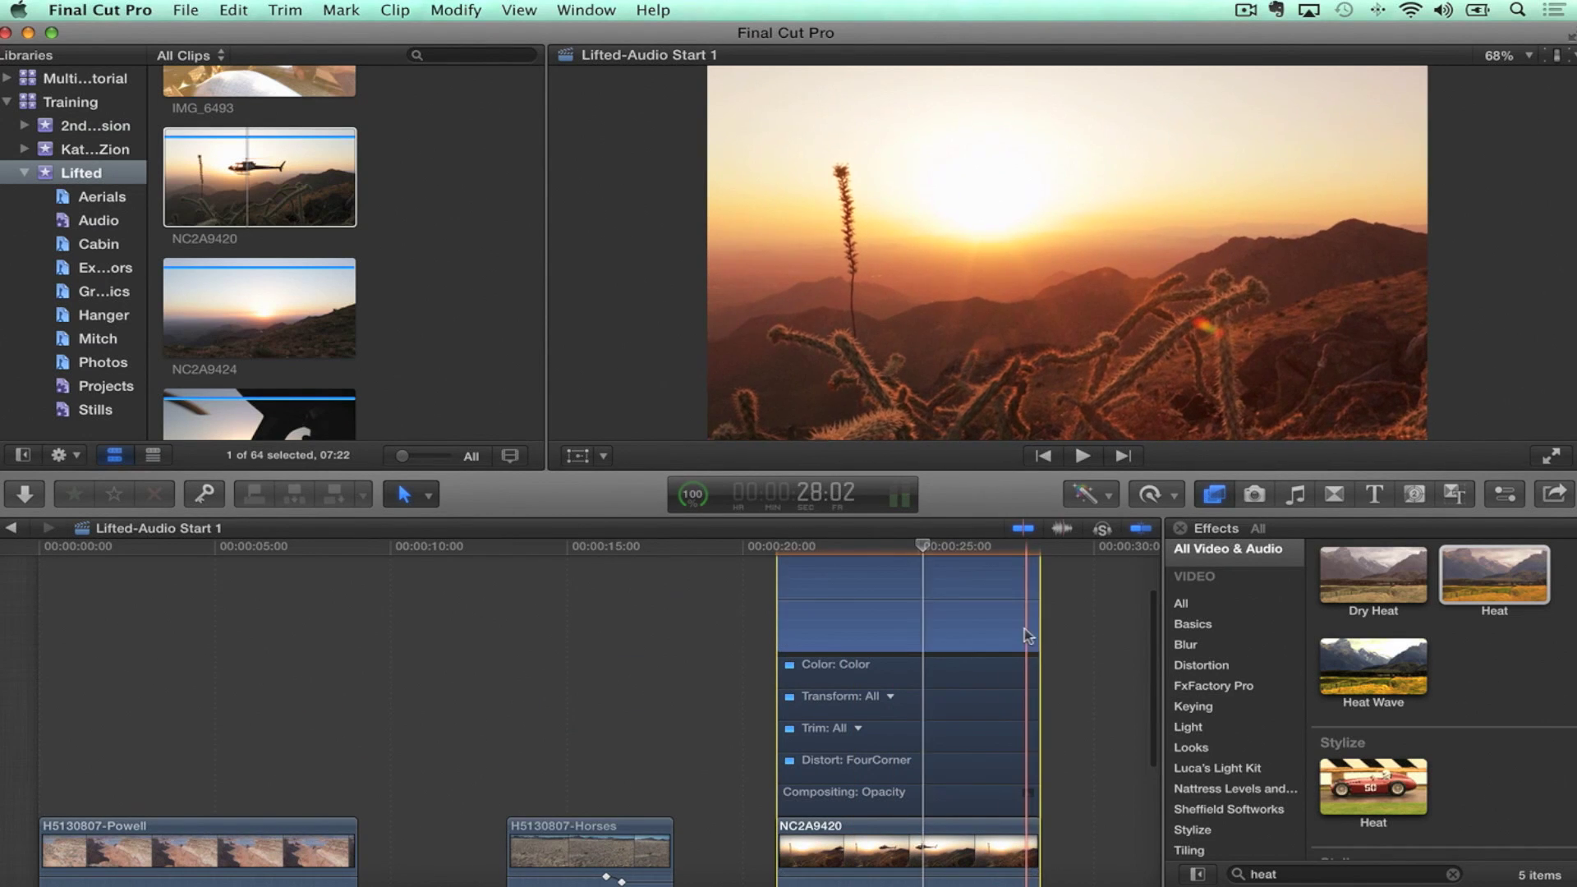
mouse_move(903, 665)
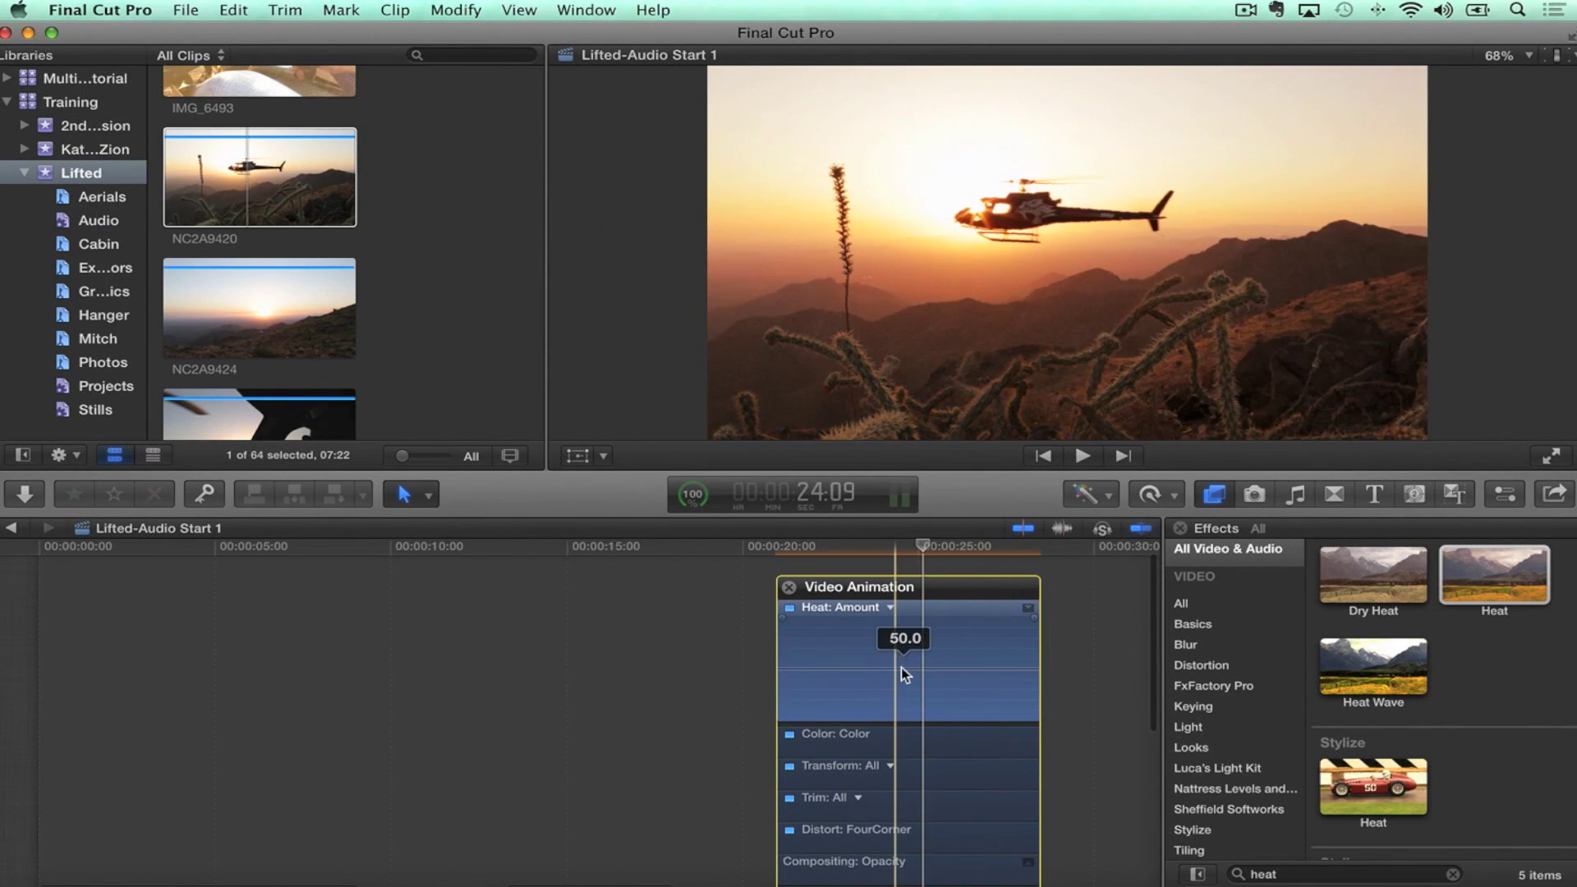
mouse_move(901, 674)
left_mouse_down()
mouse_move(906, 653)
mouse_move(902, 674)
mouse_move(902, 660)
mouse_move(825, 667)
mouse_move(879, 641)
mouse_move(986, 657)
mouse_move(917, 655)
left_mouse_up()
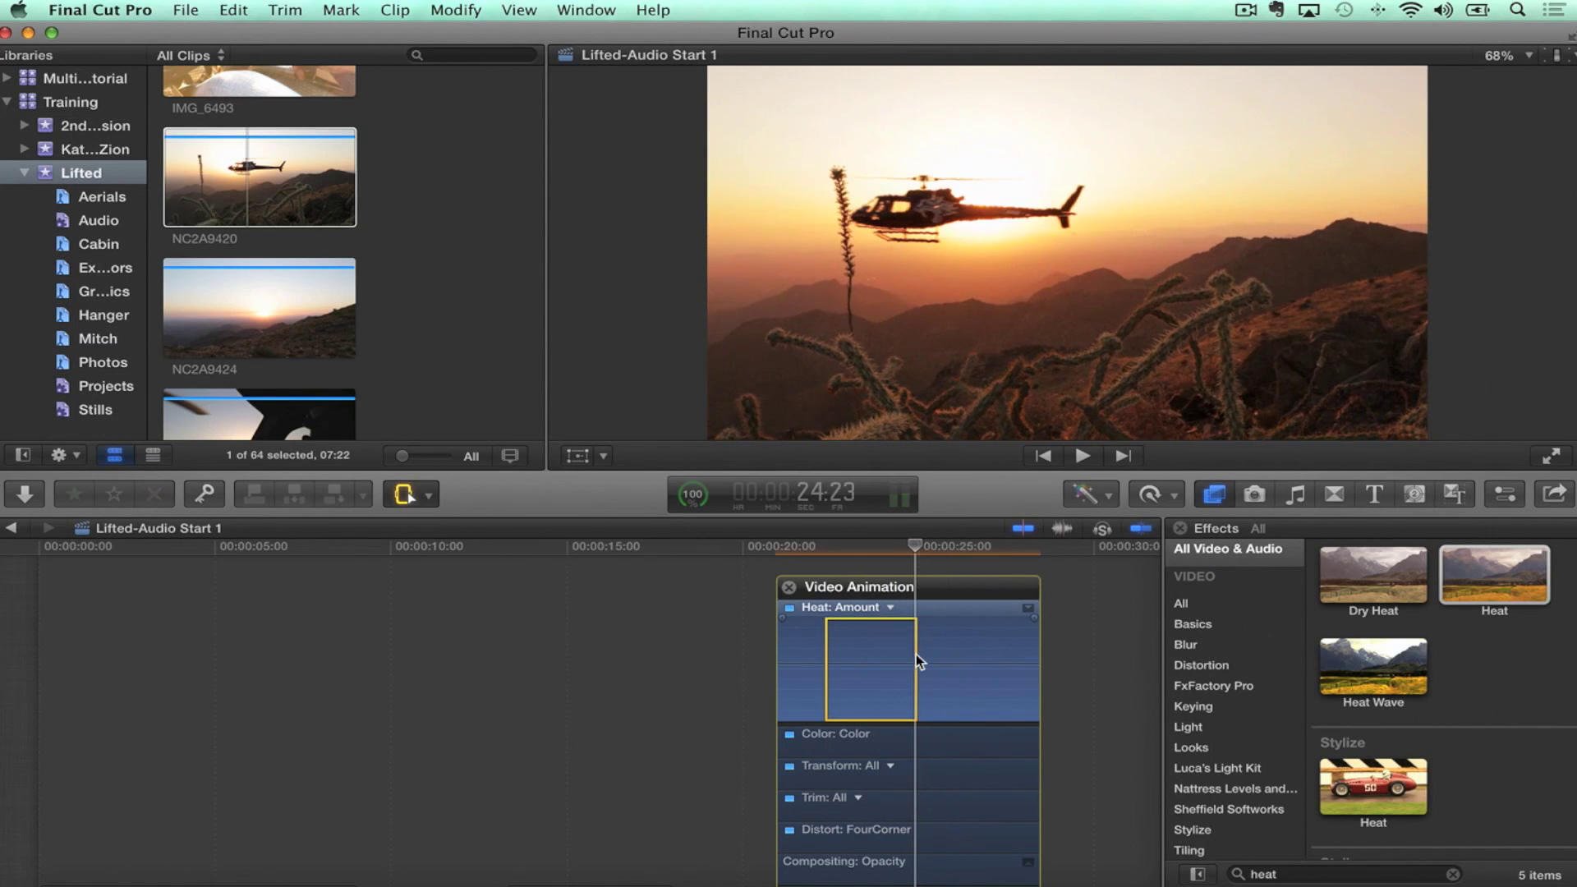
left_click(879, 666)
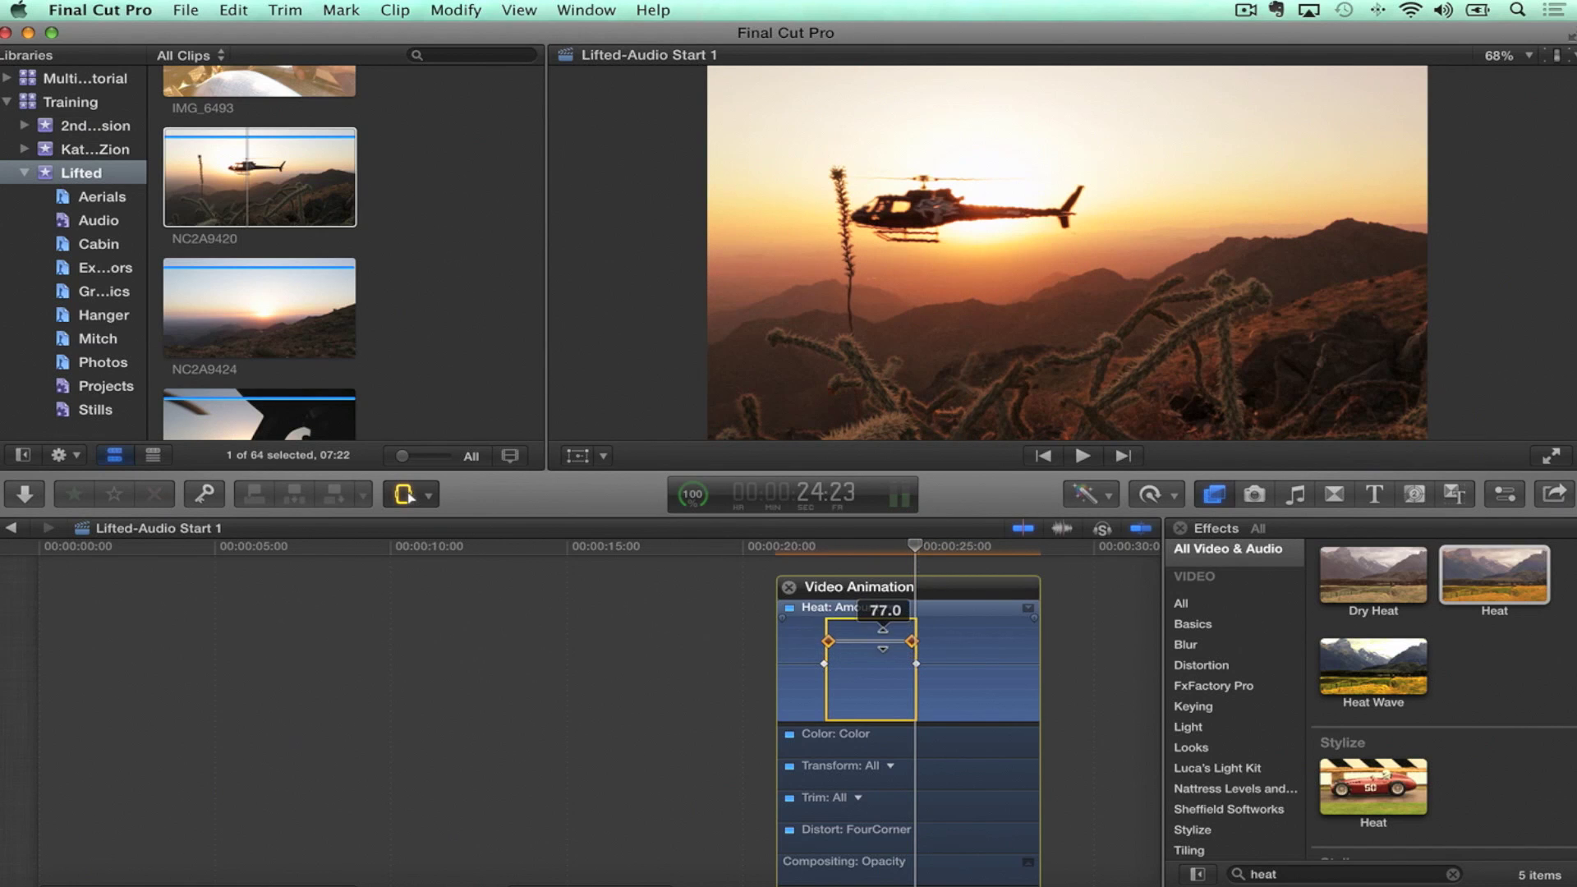
left_click(974, 661)
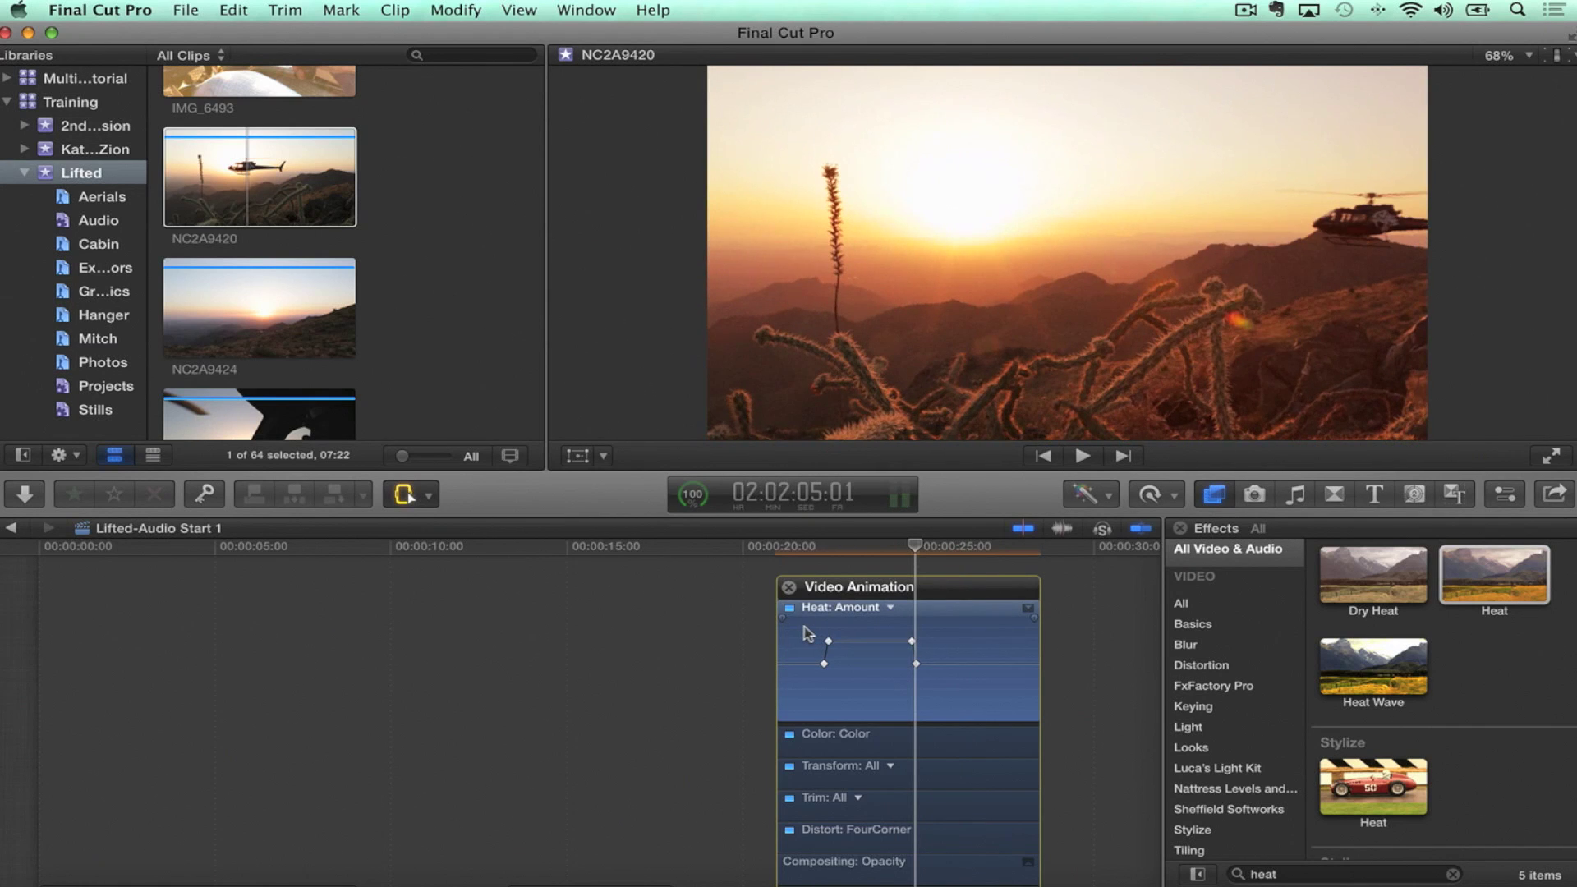
left_click_drag(816, 632, 888, 662)
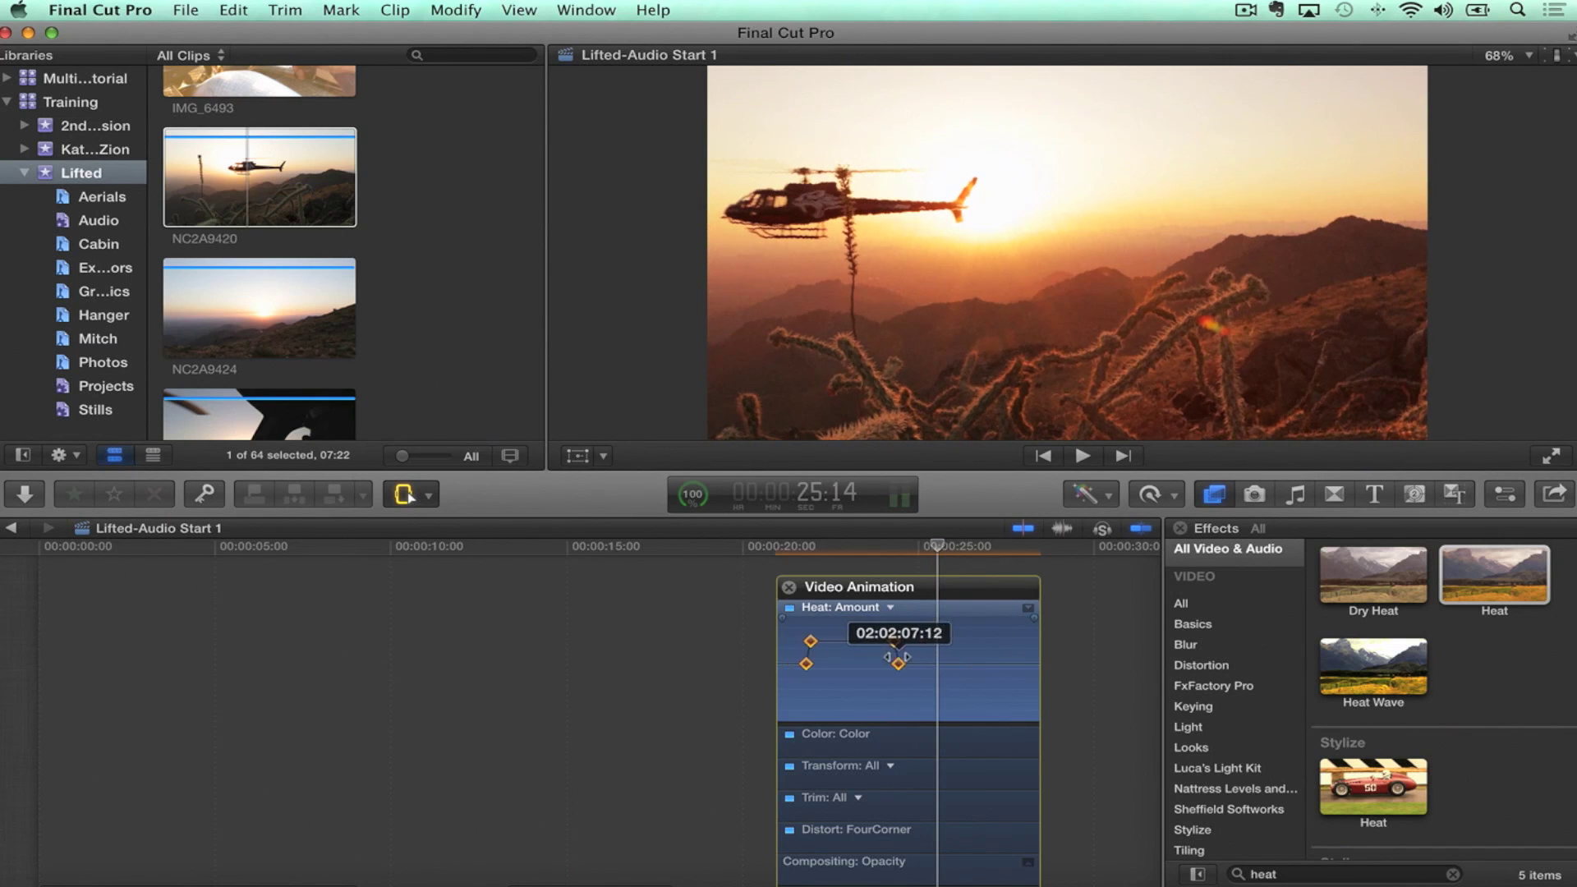
left_click_drag(991, 663, 904, 665)
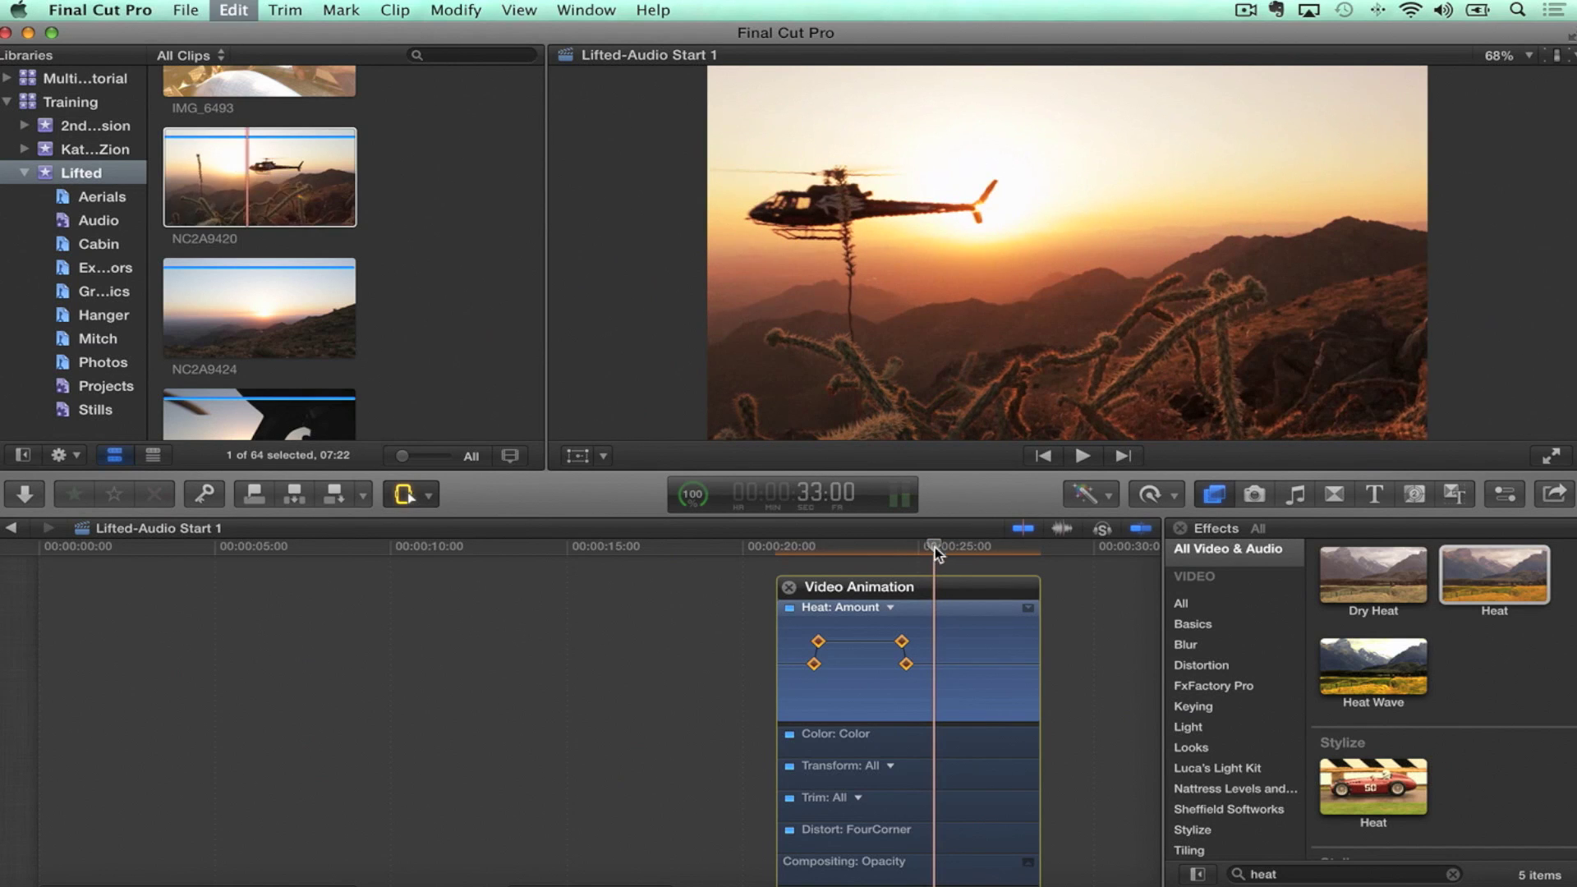
Step: Select the four Heat: Amount keyframes on NC2A9420 and copy them via Edit > Keyframes > Copy
key("End")
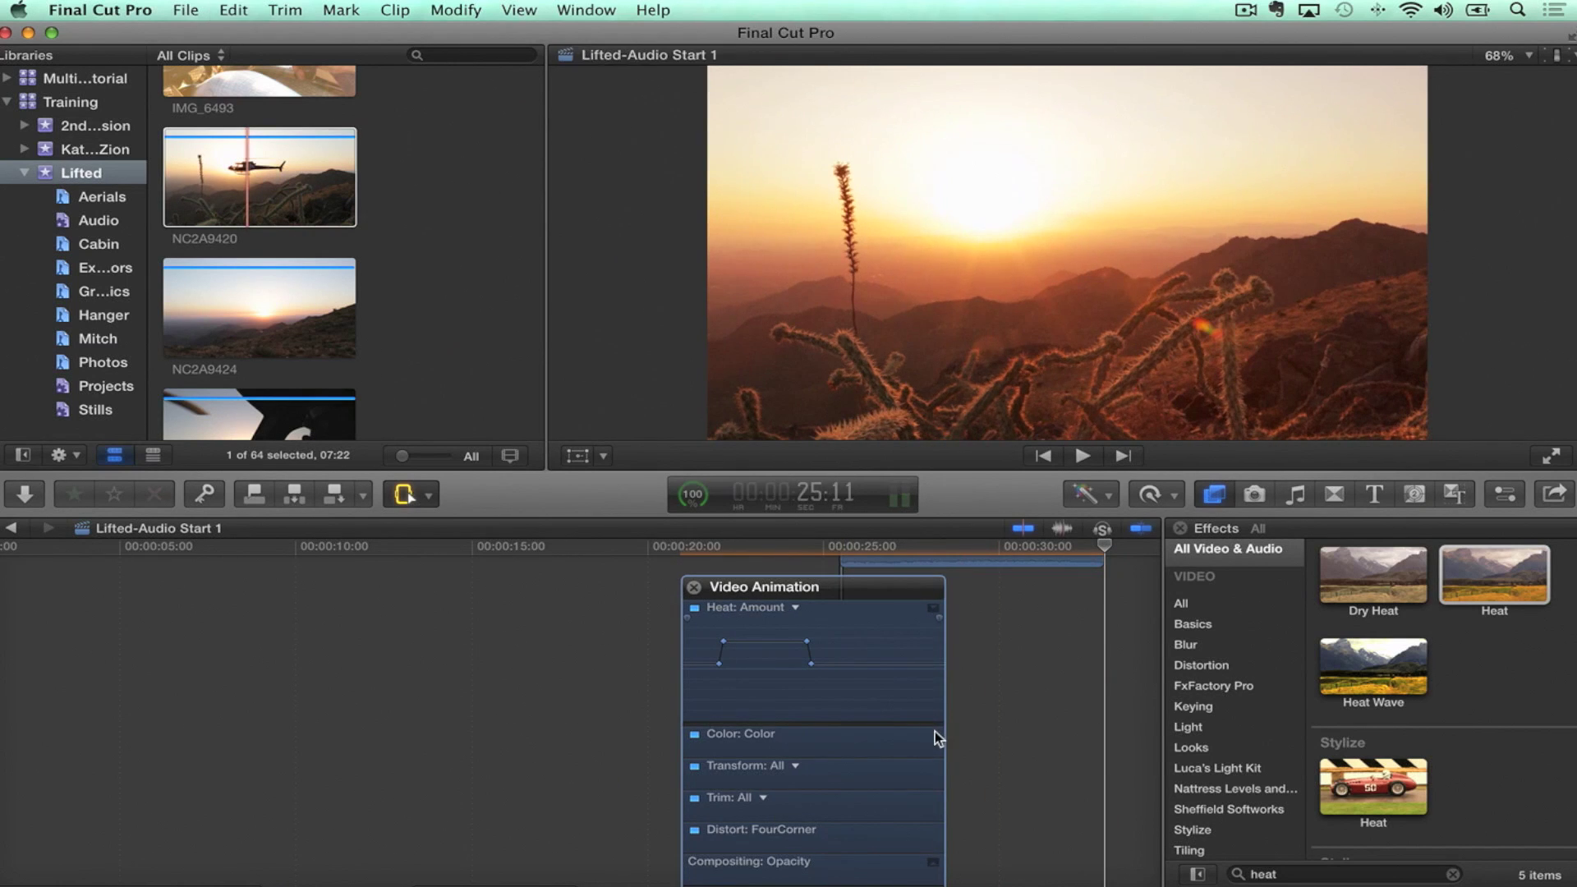
left_click(839, 669)
left_click(844, 681)
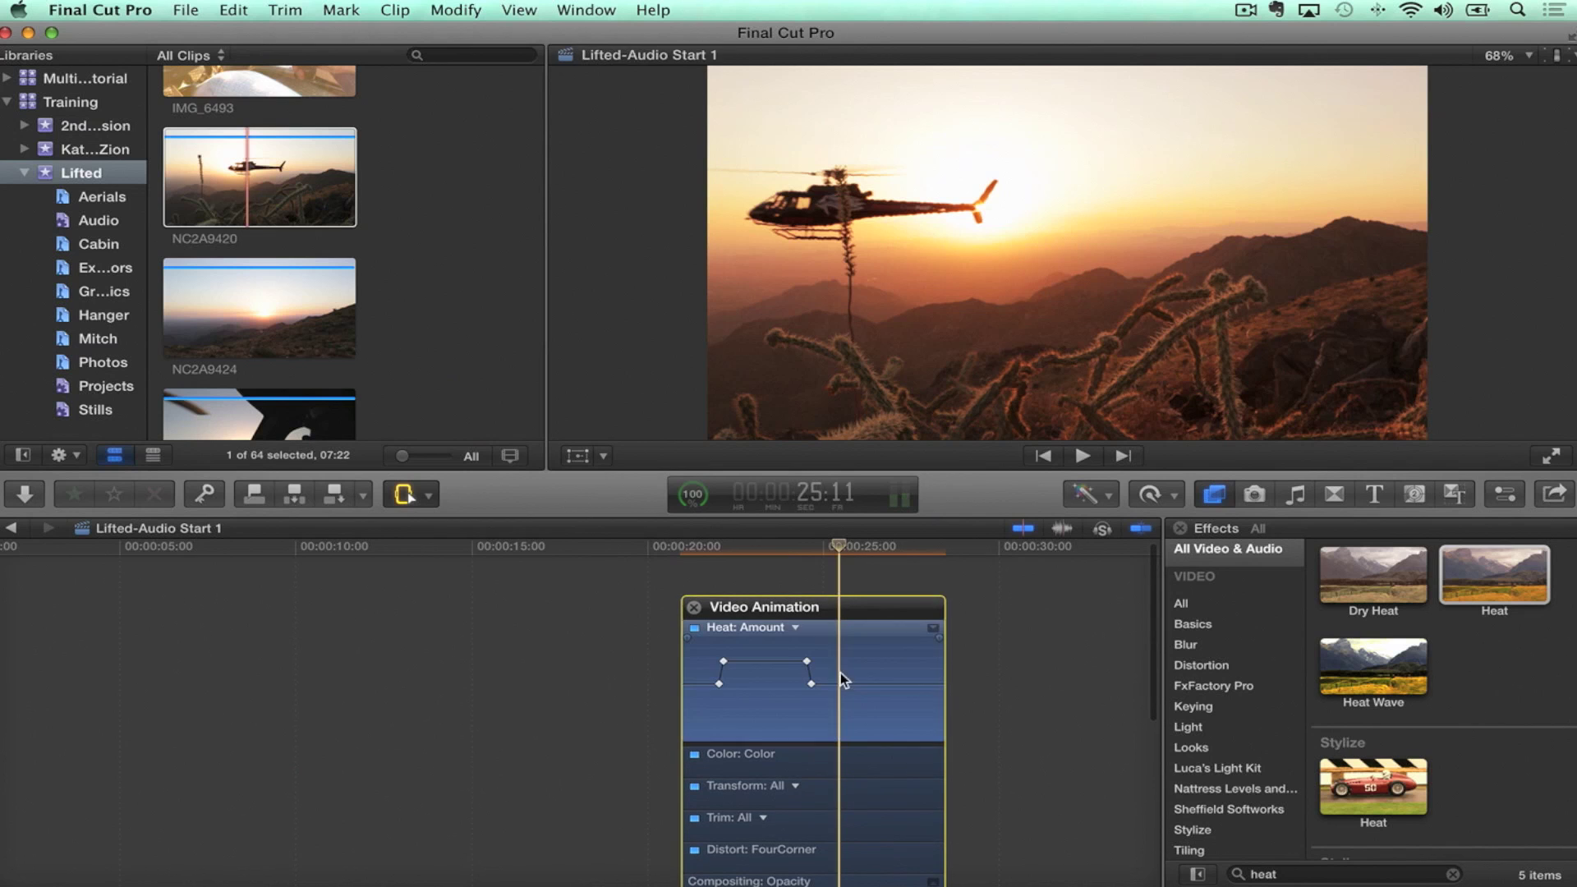
left_click(723, 667)
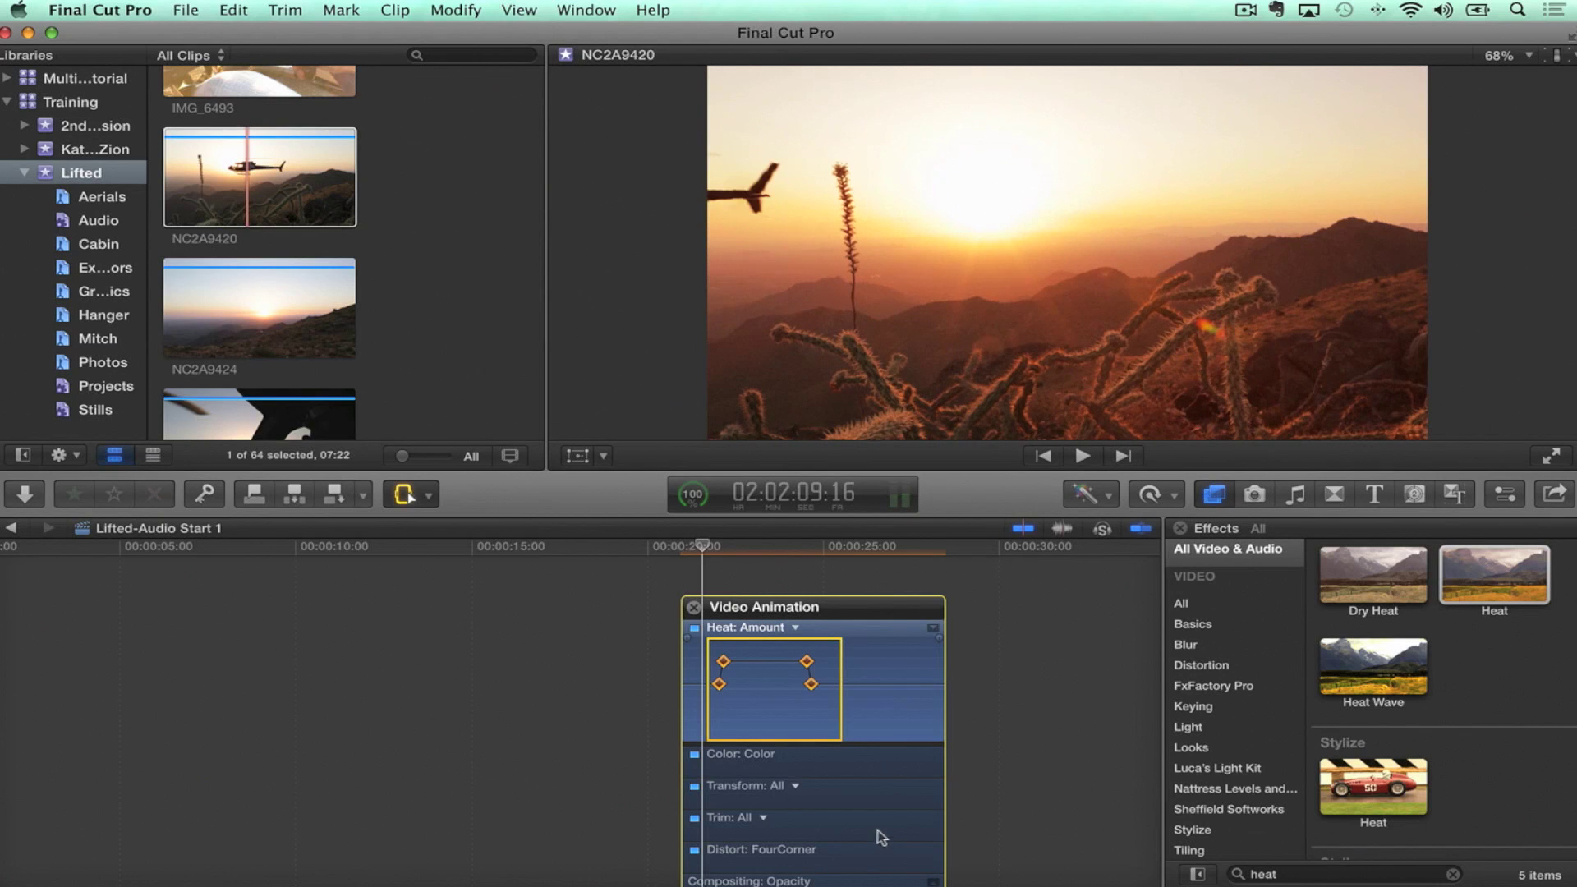
left_click(233, 10)
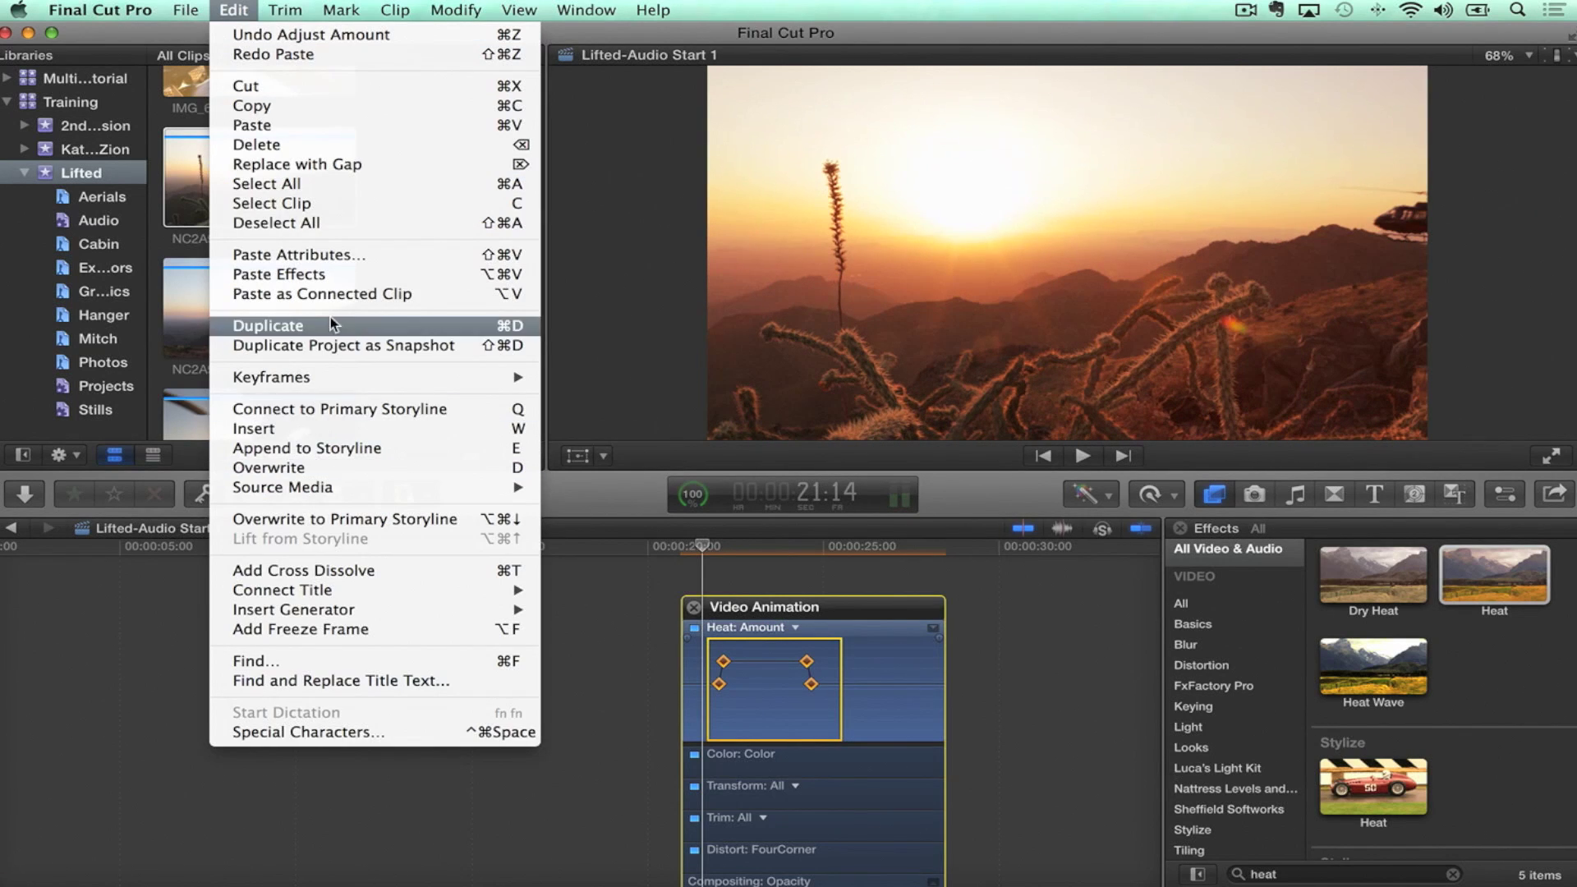
mouse_move(327, 378)
left_click(585, 397)
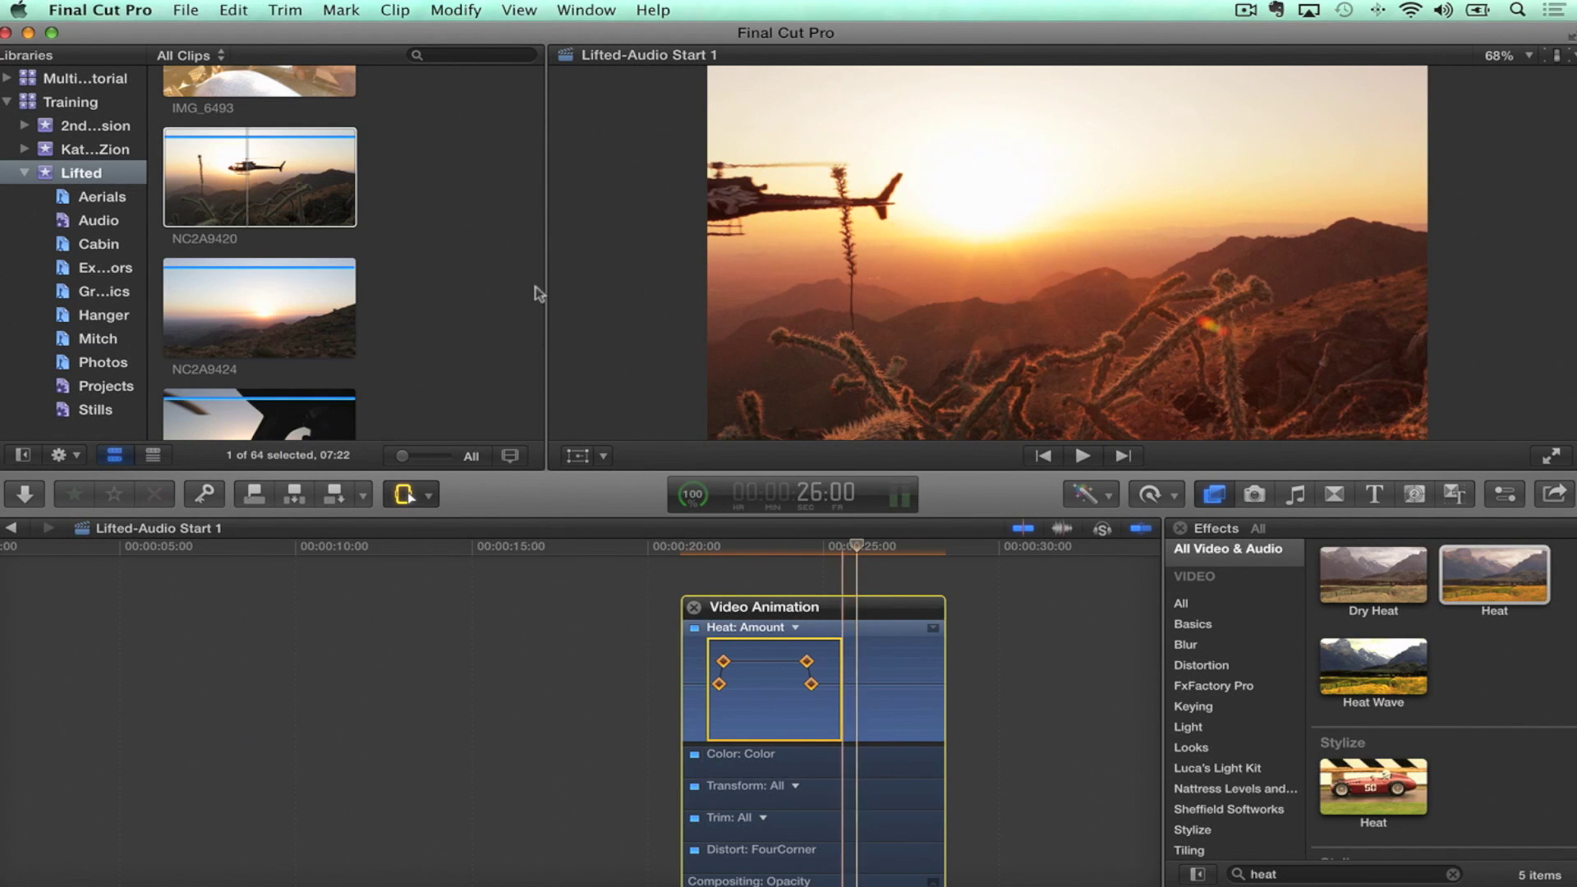
Step: Paste the copied Heat: Amount keyframes at 26:00 and deselect them
left_click(246, 13)
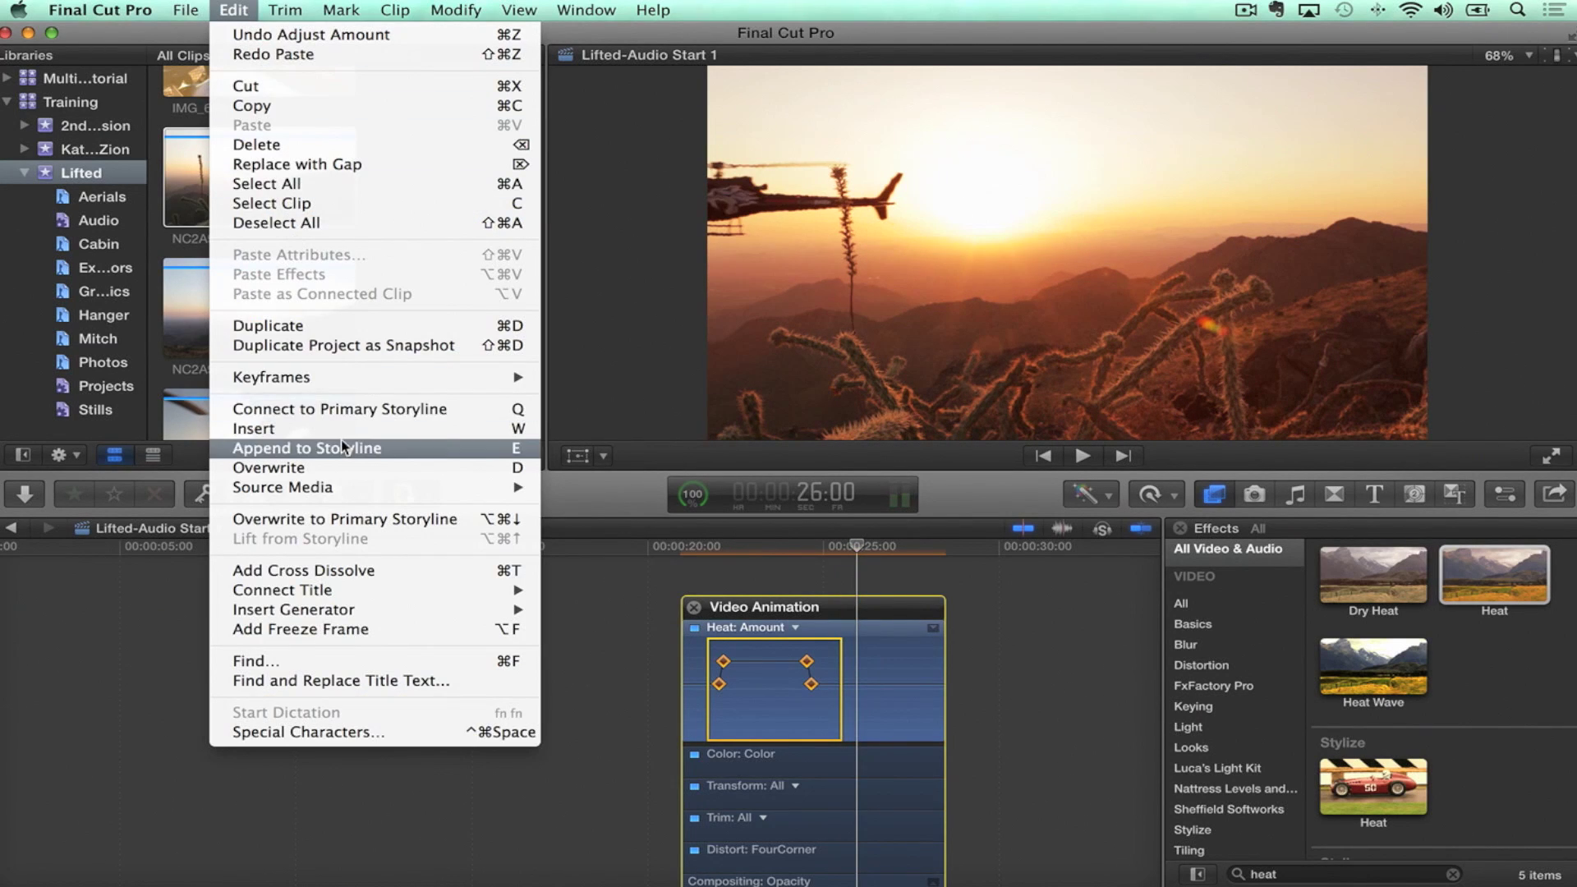
mouse_move(345, 377)
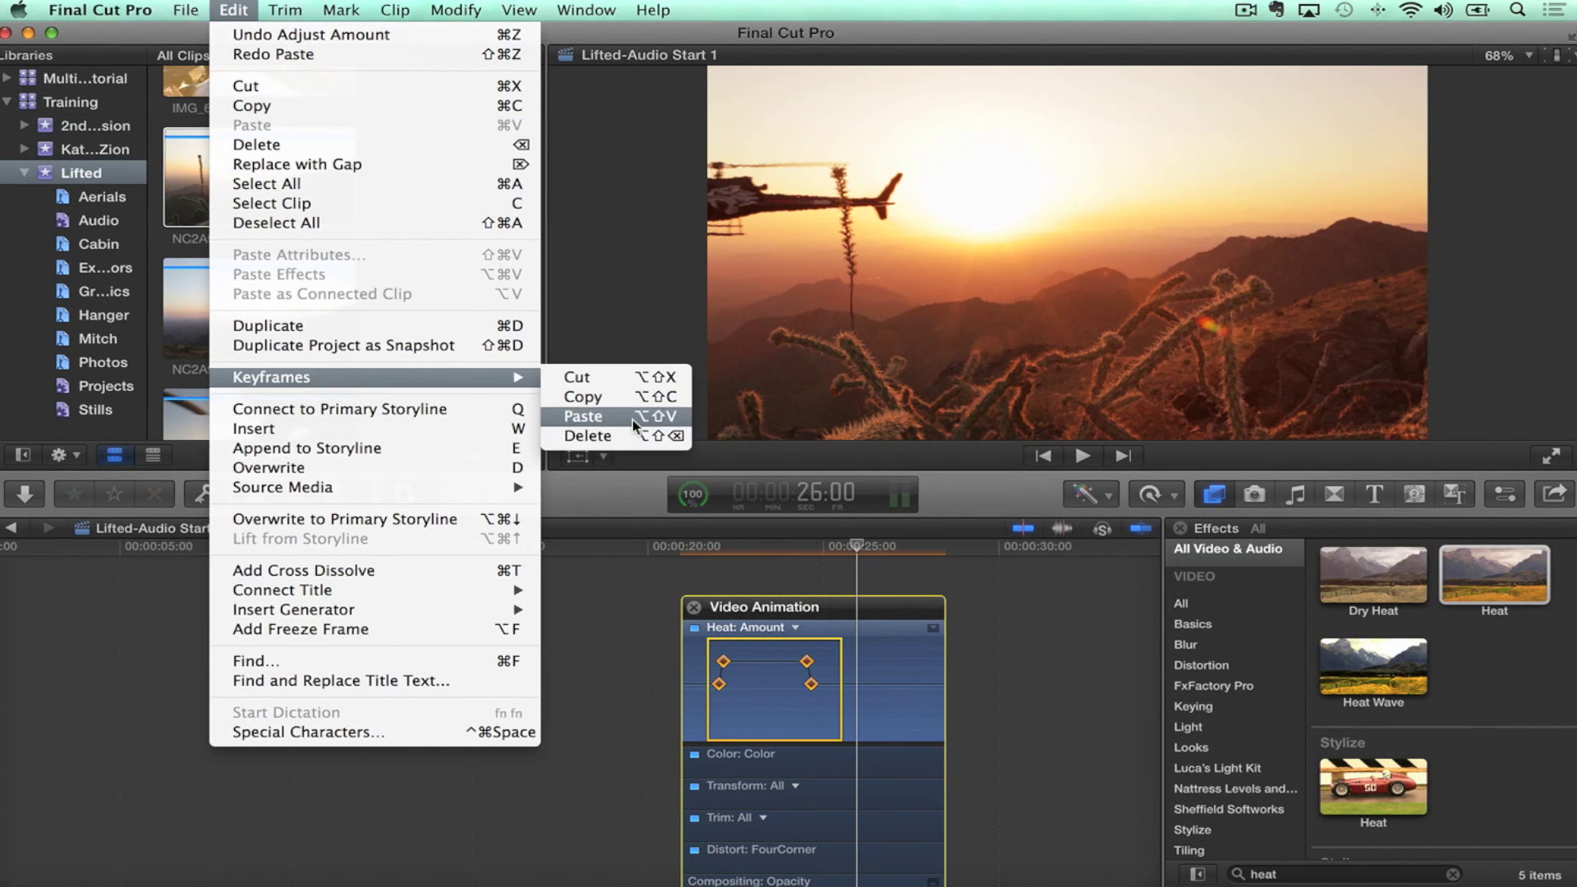
left_click(633, 416)
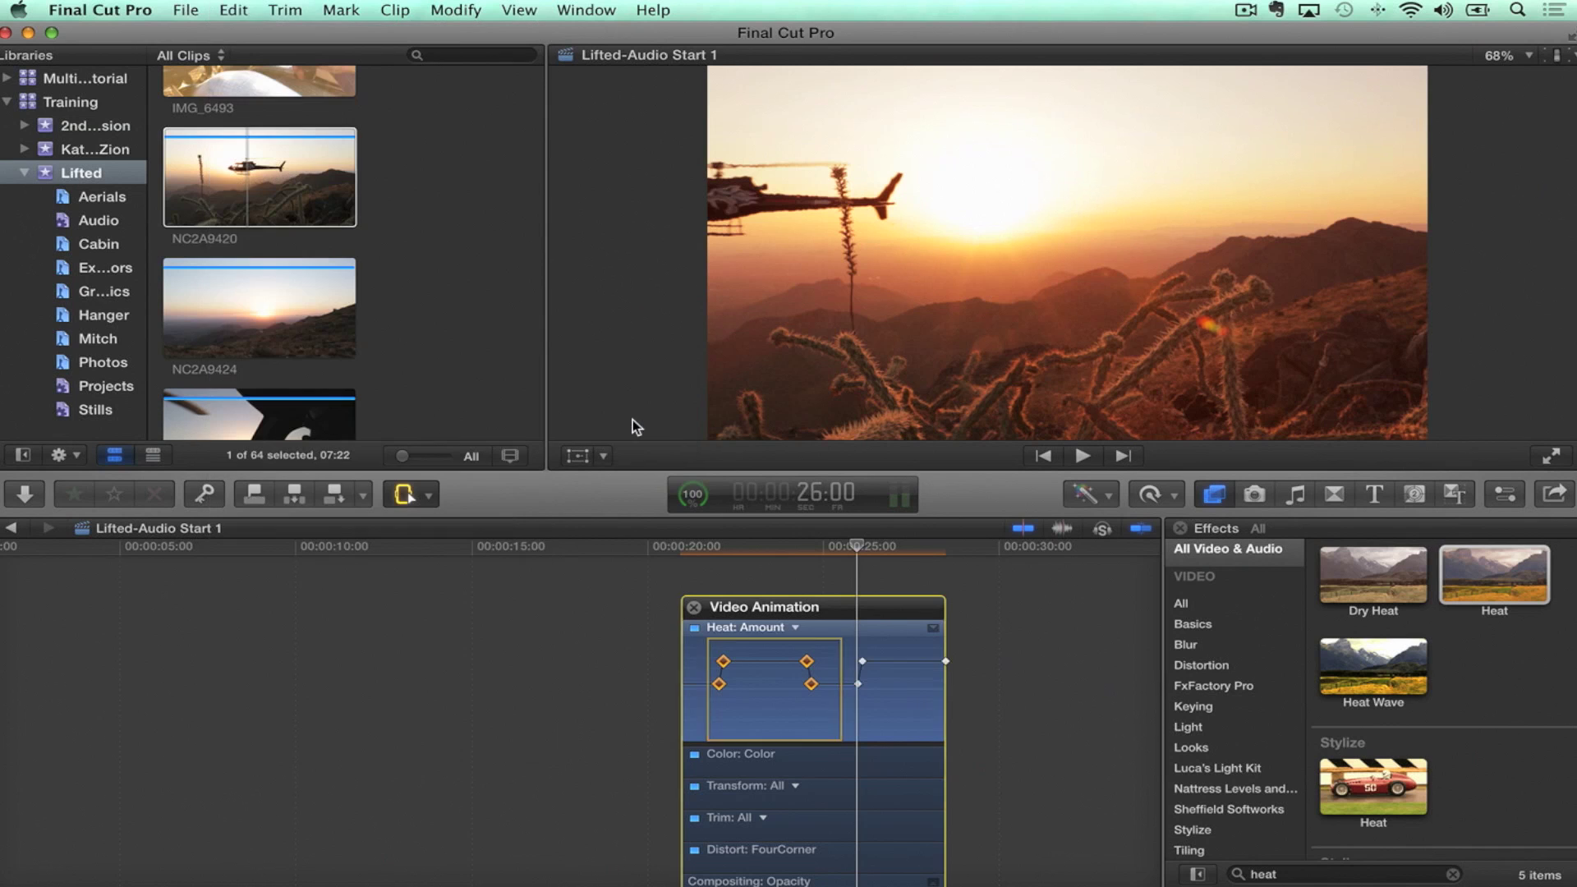
left_click(925, 692)
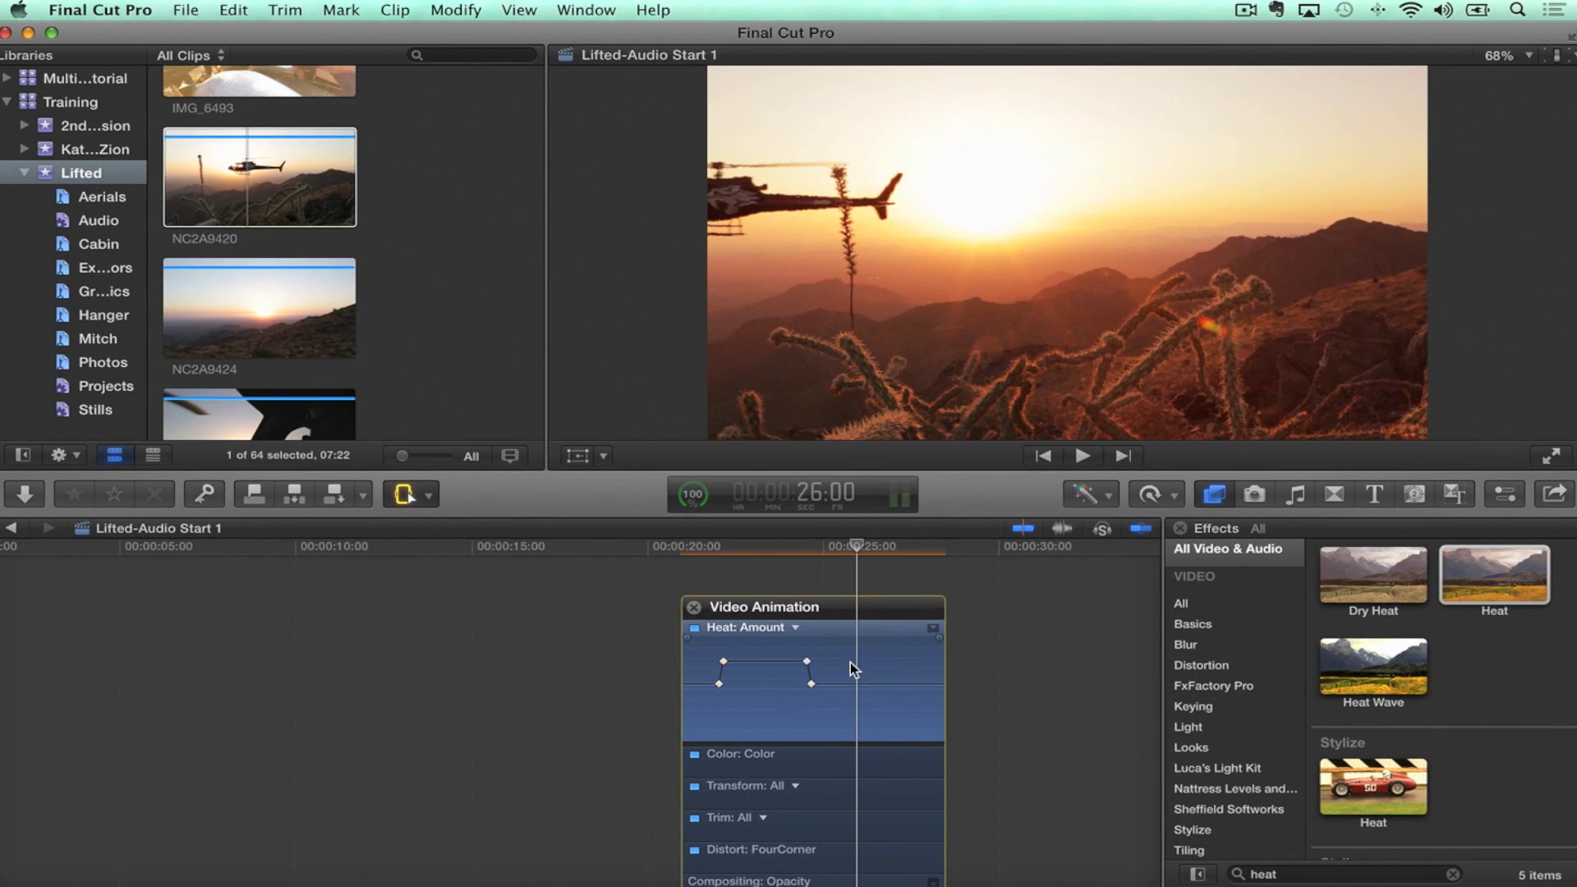